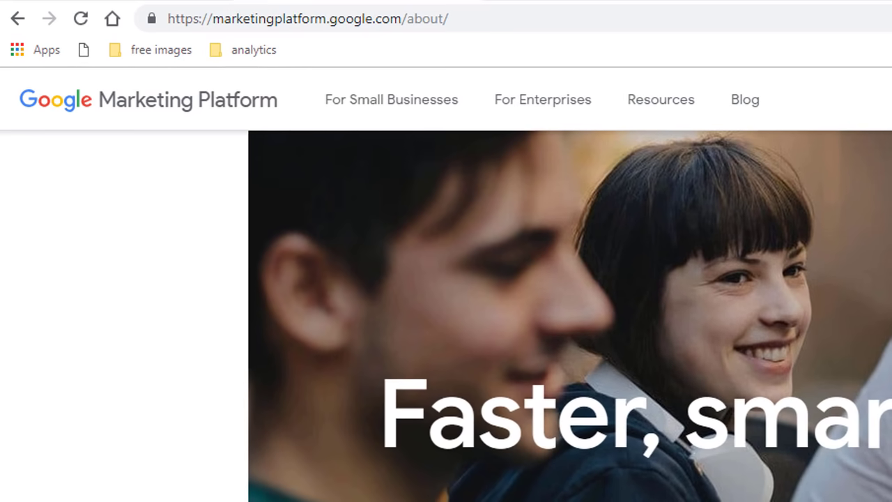
# Open Google Analytics from the small-business products and switch to the All Web Site Data view of the rankingacademy property
pyautogui.click(349, 104)
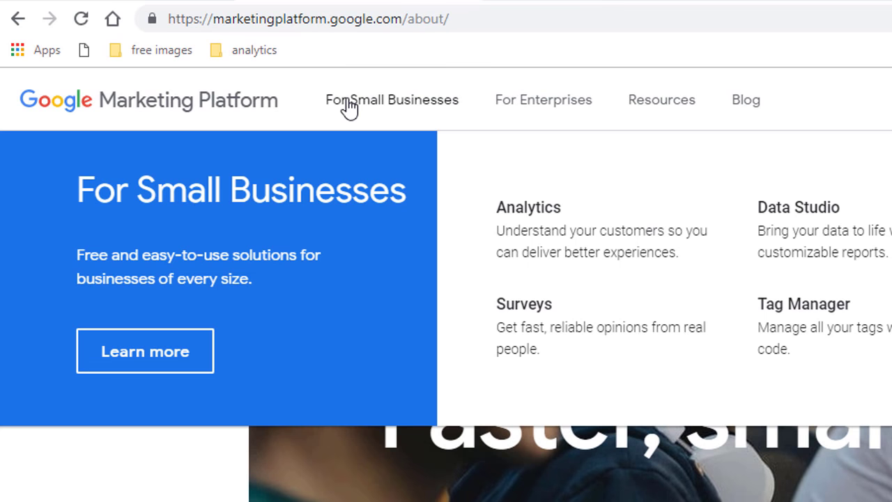
pyautogui.click(528, 226)
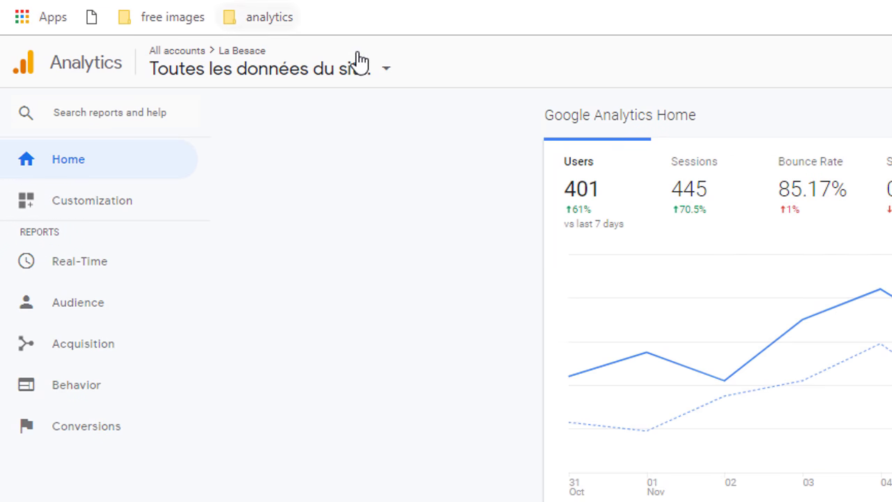
pyautogui.click(384, 71)
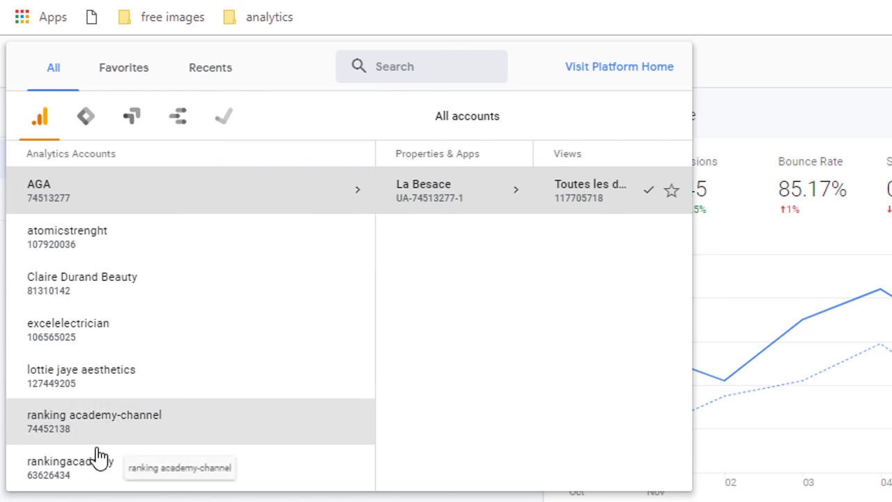
pyautogui.moveTo(90, 476)
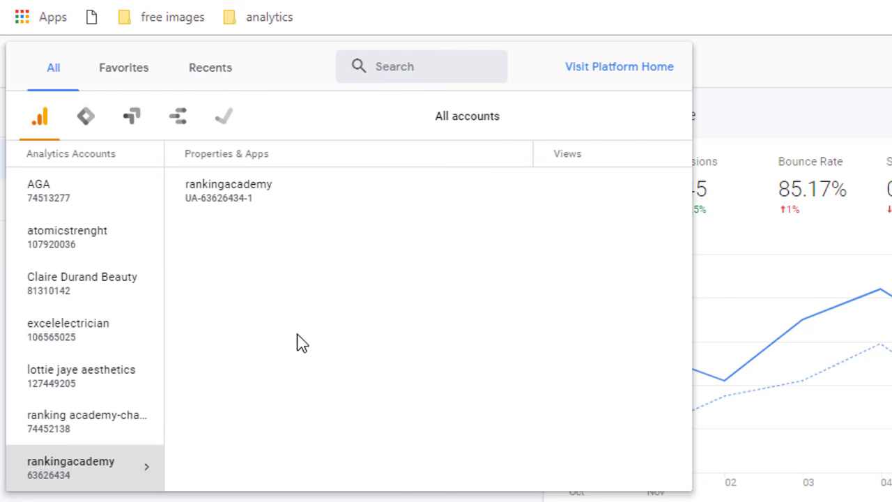
pyautogui.moveTo(249, 196)
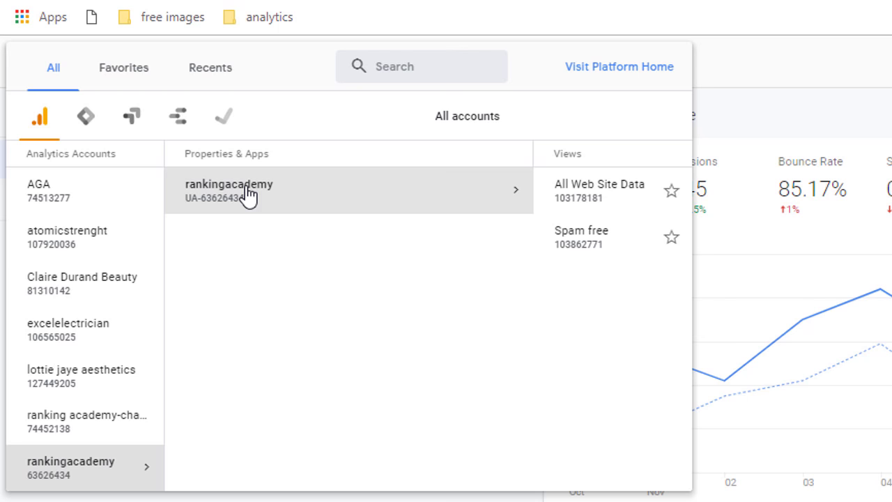
pyautogui.click(562, 202)
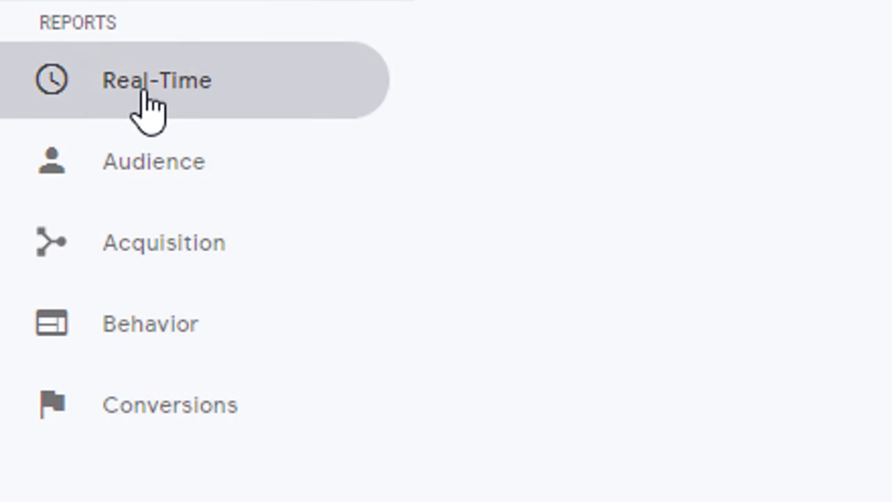
# View the Real-Time Overview report, then collapse the Real-Time section
pyautogui.click(145, 90)
pyautogui.click(186, 152)
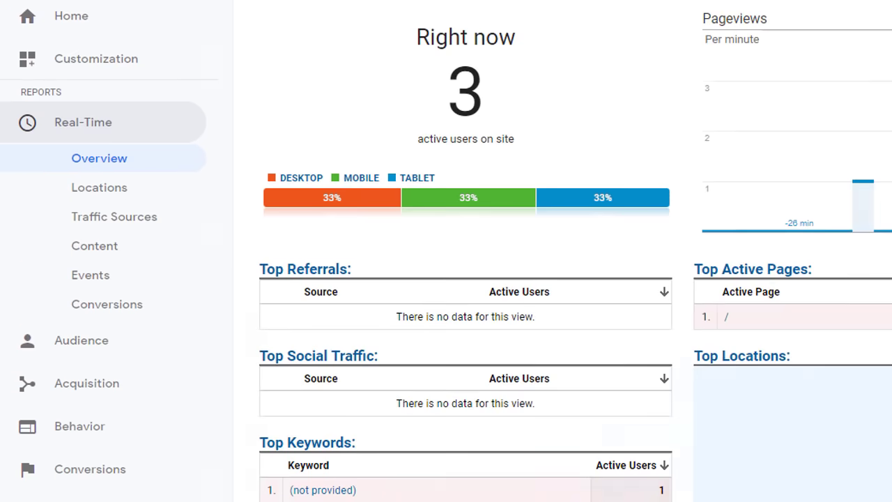
pyautogui.click(97, 126)
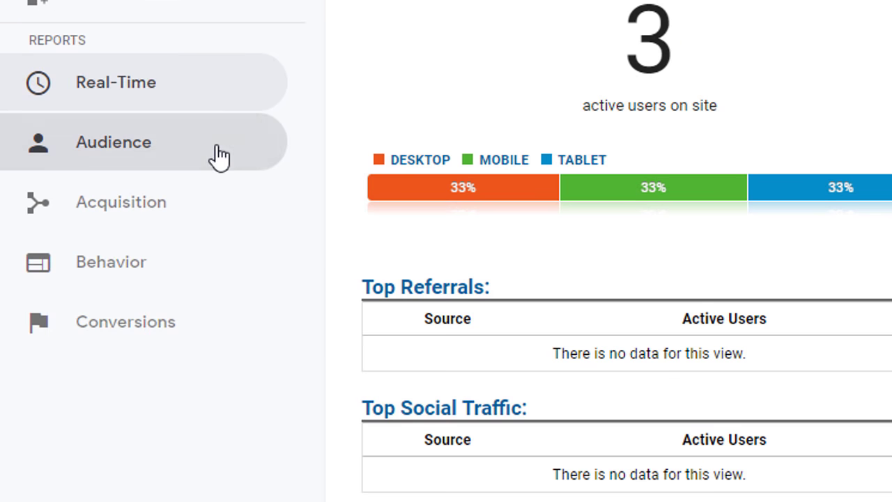
# View the Audience Overview report and the Demographics Overview report within the Audience section
pyautogui.click(219, 157)
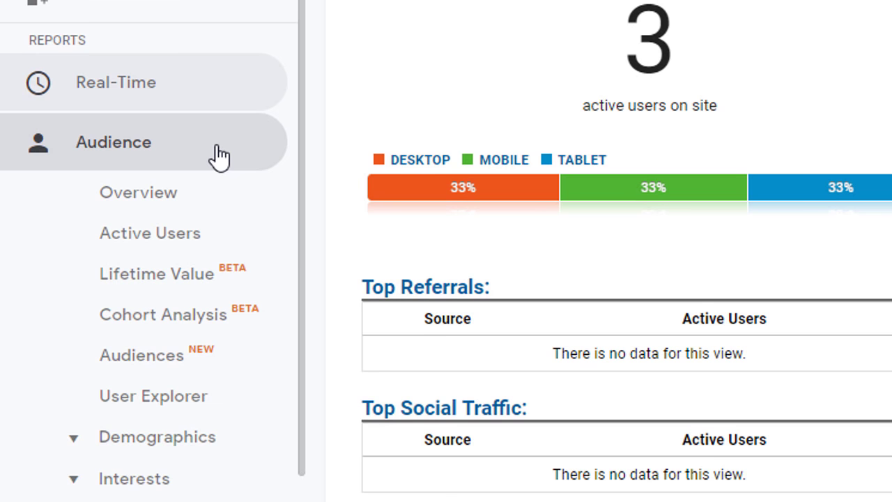
pyautogui.click(171, 196)
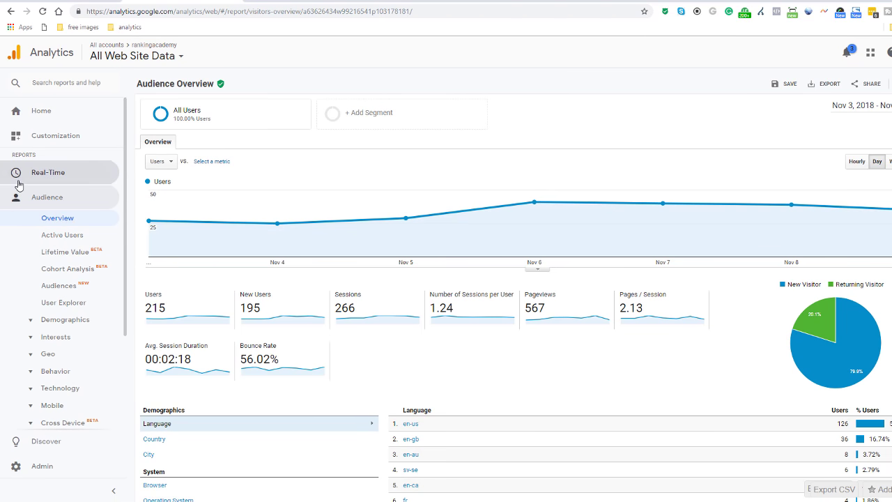
pyautogui.click(63, 319)
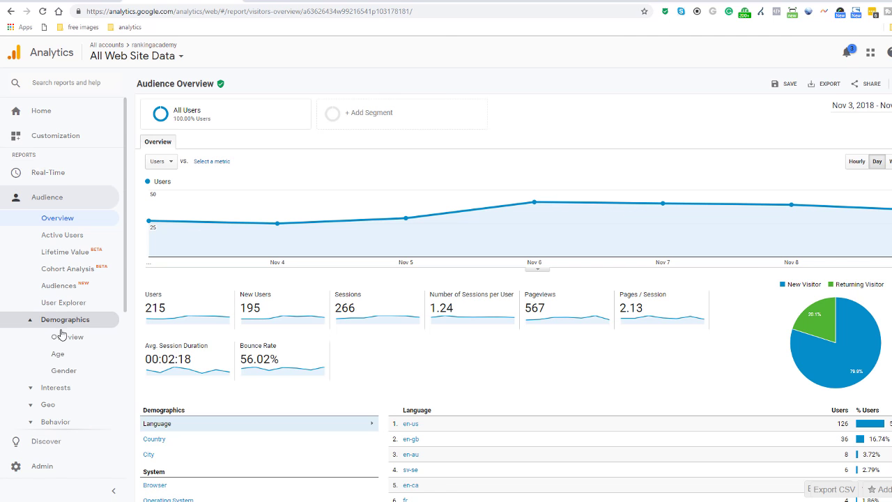
pyautogui.click(67, 337)
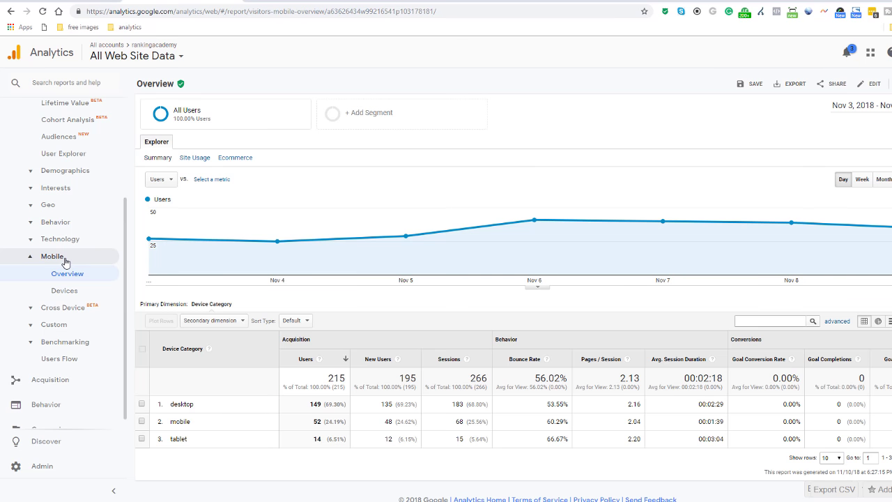
# View the mobile Devices report in the Audience section and collapse that section
pyautogui.click(64, 289)
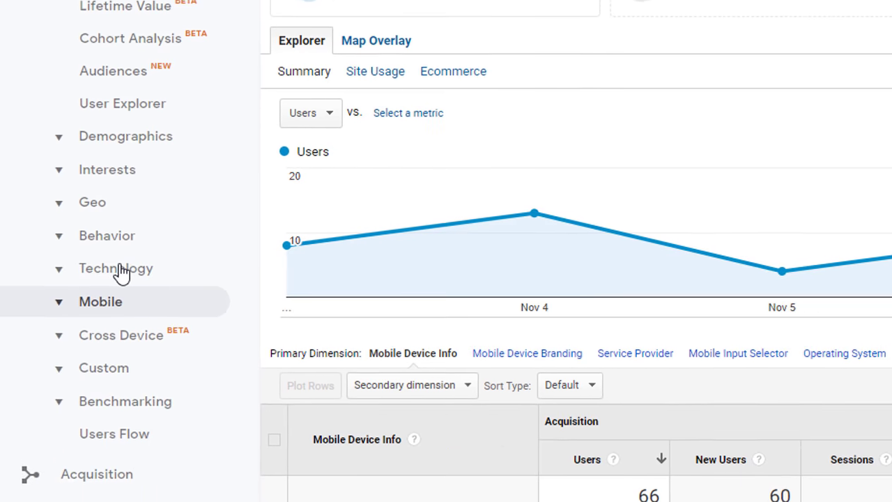
pyautogui.click(64, 150)
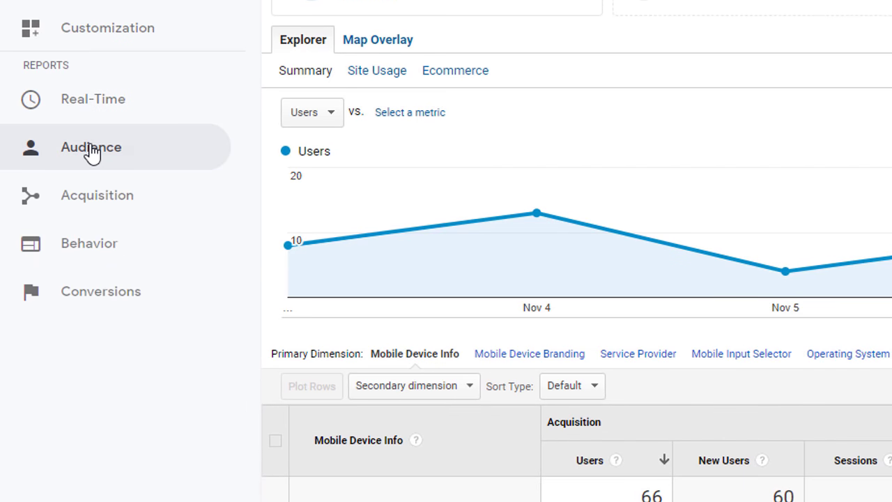
# Open the Acquisition Overview report and set its date range to Jun 1, 2018 - Nov 9, 2018
pyautogui.click(92, 196)
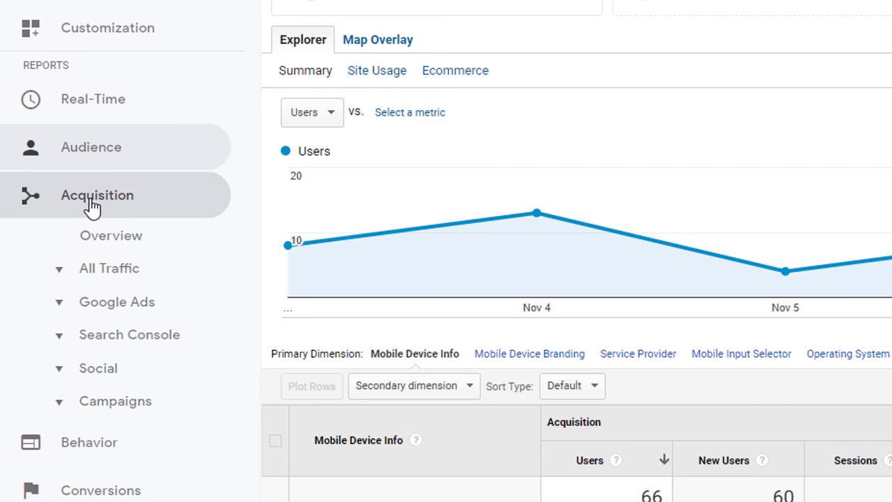
pyautogui.click(106, 250)
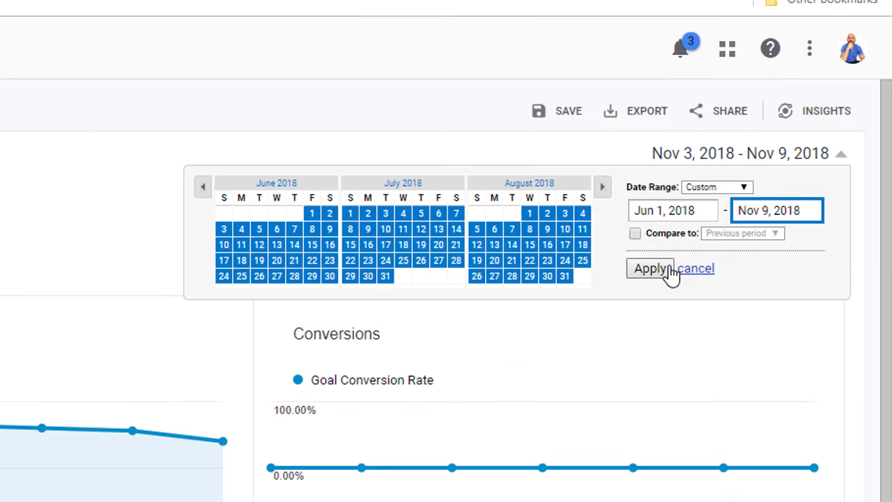
pyautogui.click(770, 145)
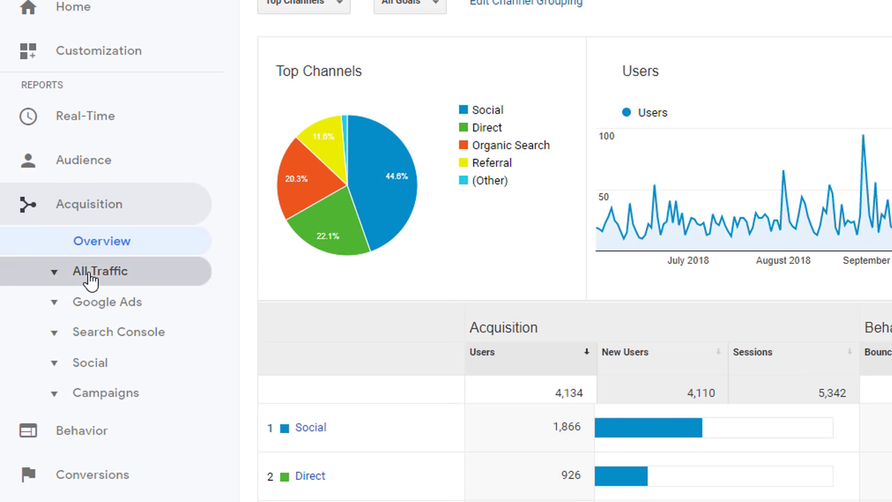
# Examine the traffic sources in the Source/Medium report under All Traffic, and collapse the Acquisition section
pyautogui.click(91, 278)
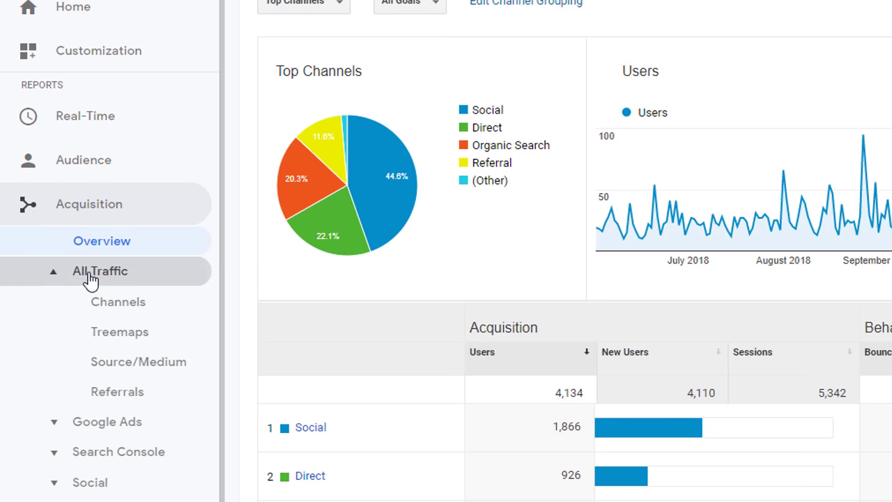
pyautogui.click(127, 374)
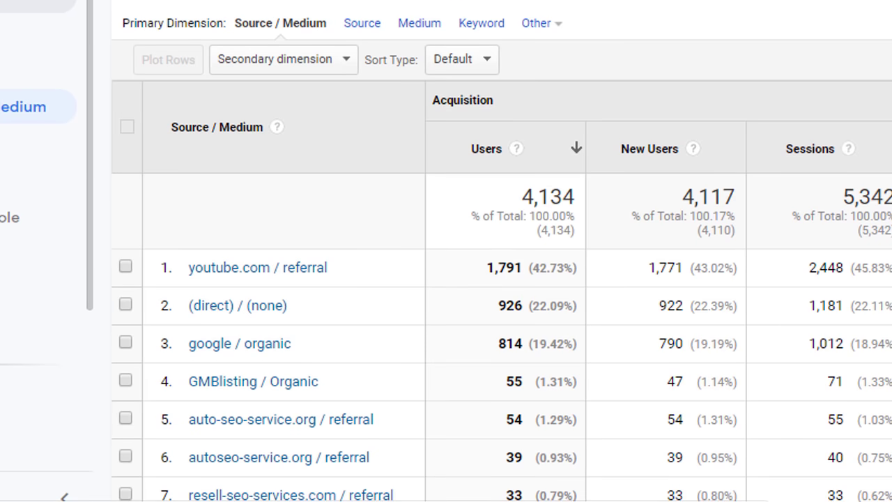
pyautogui.scroll(-3, 340, 104)
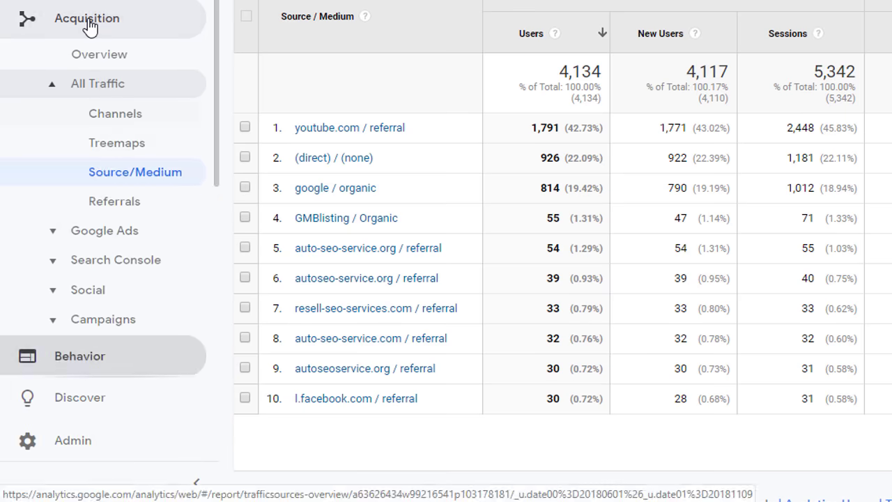
pyautogui.click(89, 25)
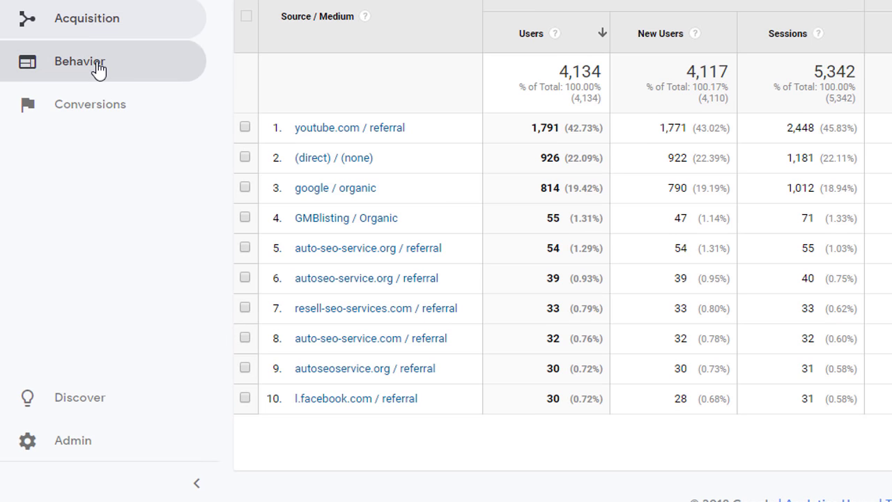
# Examine the pageviews and page list in the Behavior Overview report, and collapse the Behavior section
pyautogui.click(98, 69)
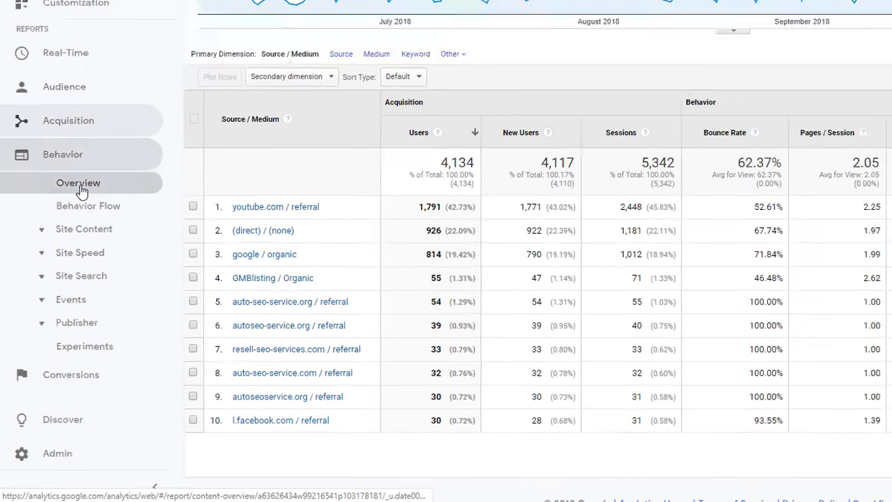
pyautogui.click(78, 183)
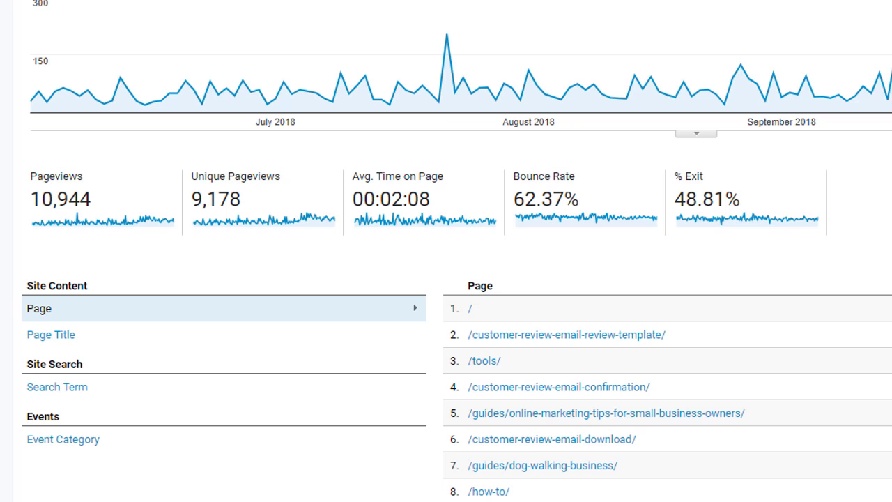
pyautogui.click(61, 232)
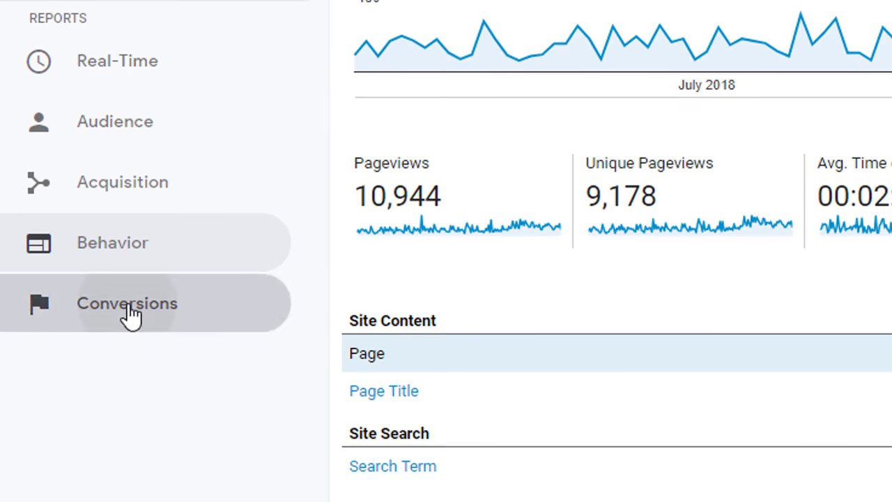
# View the Goals Overview report under Conversions and collapse the Conversions section
pyautogui.click(63, 263)
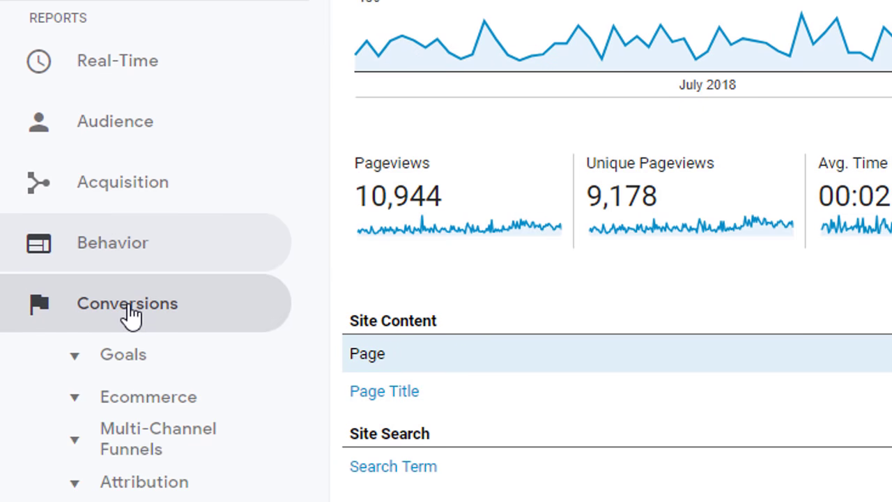
pyautogui.click(127, 364)
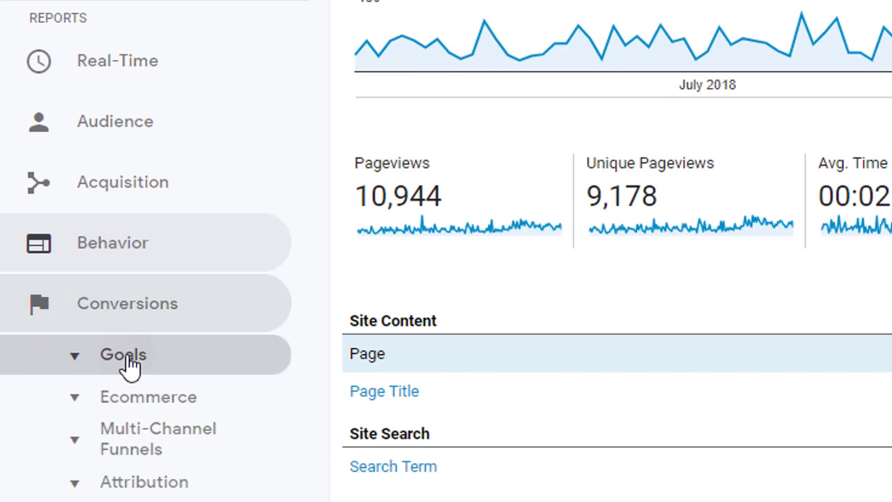
pyautogui.click(145, 403)
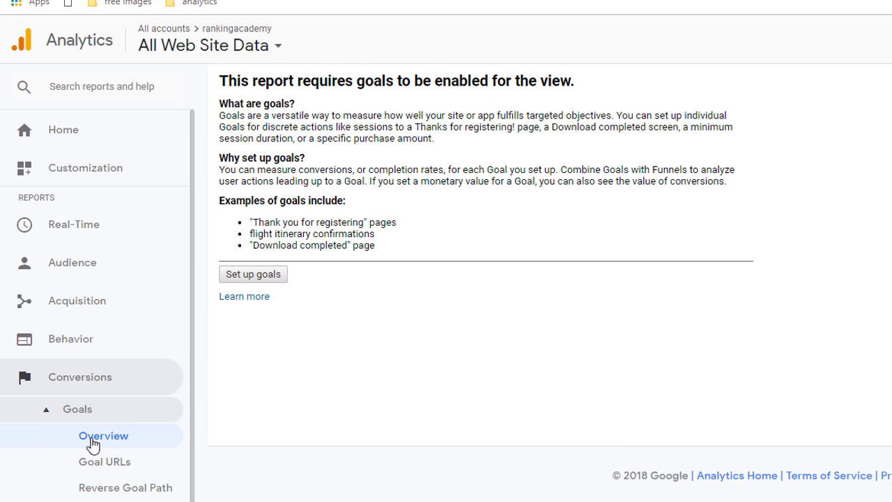
pyautogui.click(85, 385)
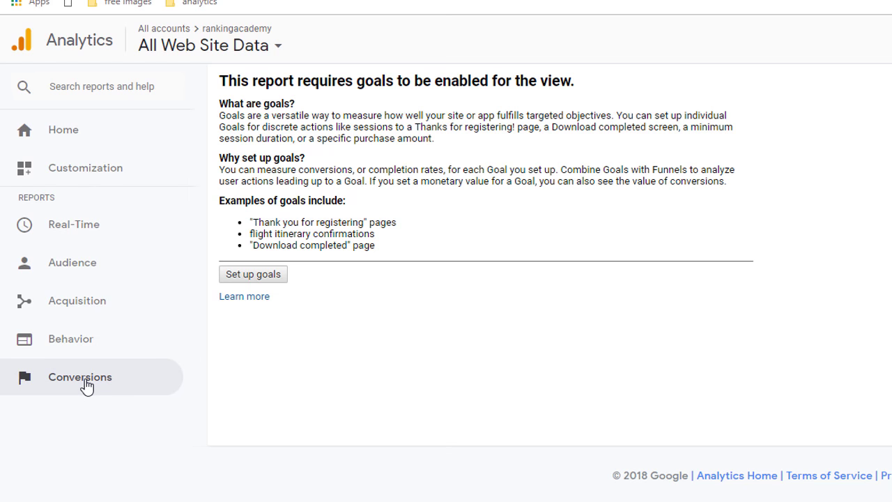
# Search the reports for "beh" and open the Audience Behavior report Frequency & Recency
pyautogui.click(82, 85)
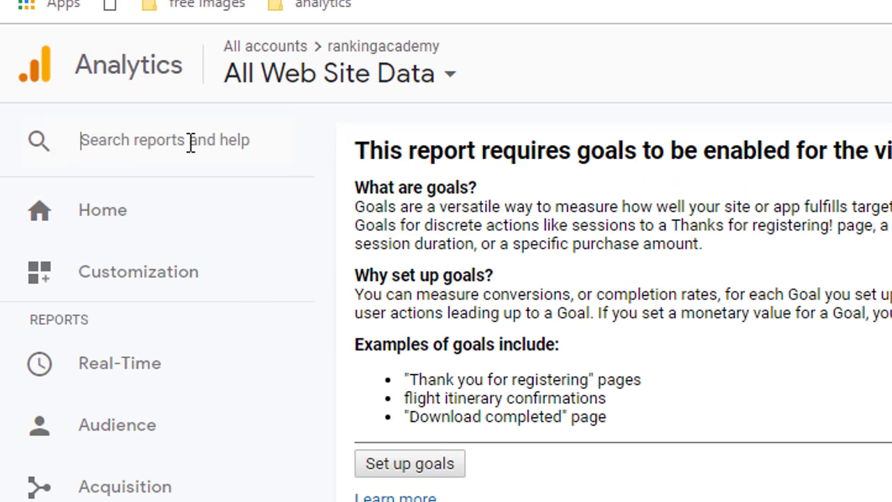
pyautogui.write('beh')
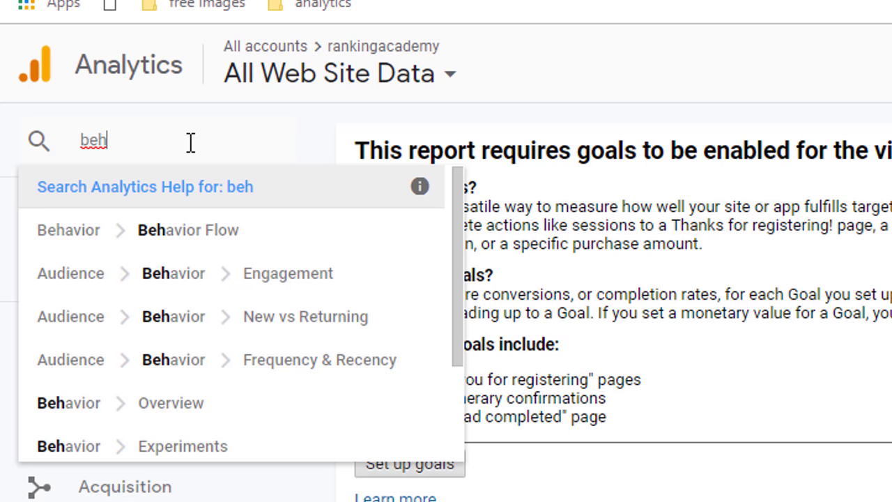
pyautogui.click(210, 375)
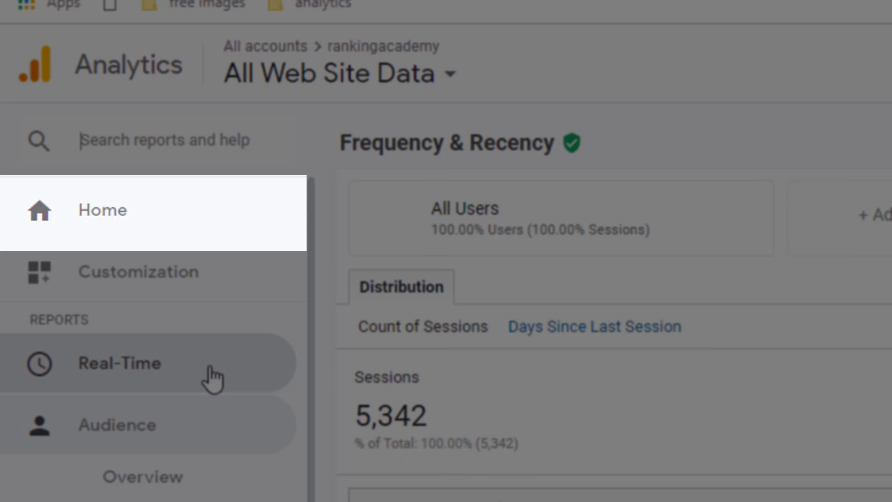
# Return to the Google Analytics Home page and open the Customization section
pyautogui.click(132, 219)
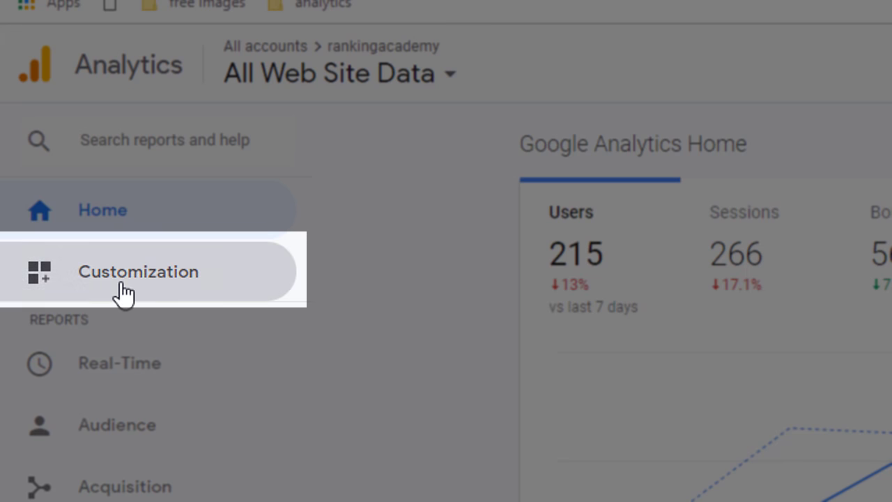
pyautogui.click(124, 294)
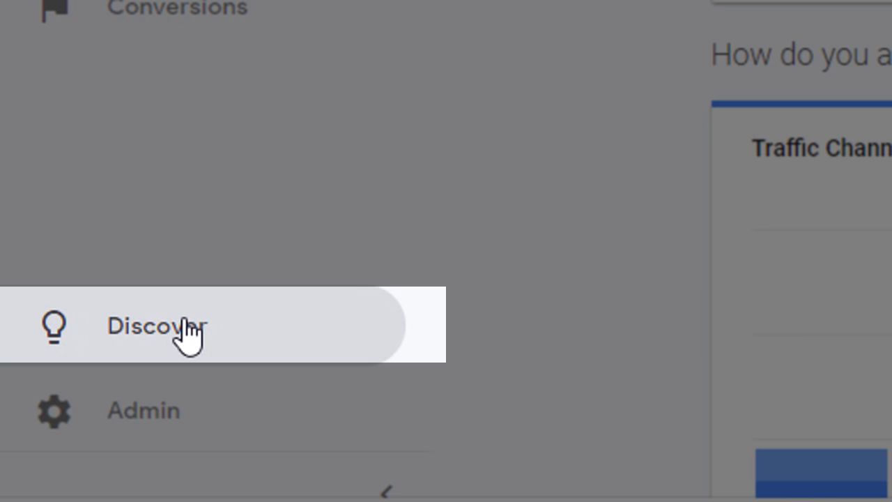
# View the Discover page and open the Admin settings
pyautogui.click(186, 321)
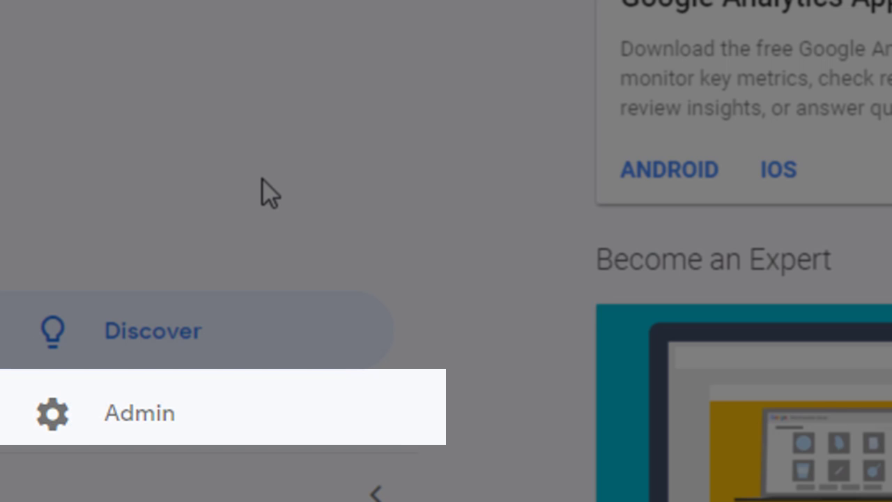
pyautogui.click(150, 412)
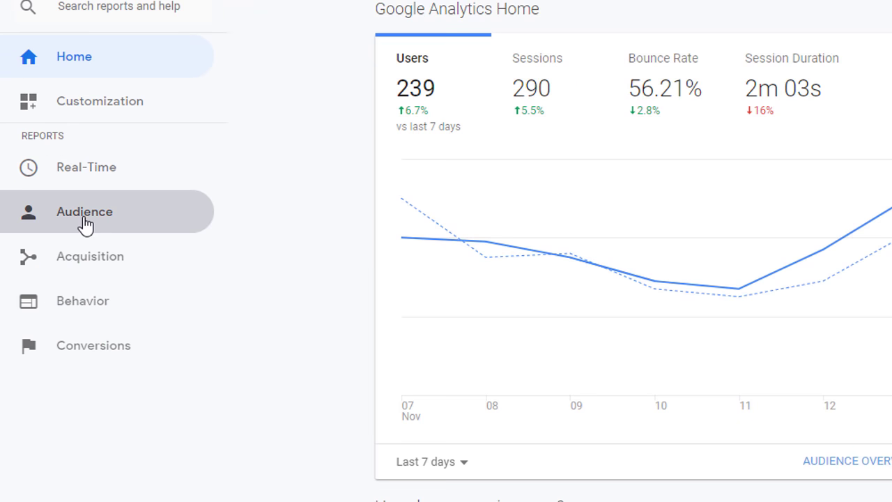
# Open the Audience Overview report and set its date range to May 1, 2018 – Nov 13, 2018
pyautogui.click(84, 222)
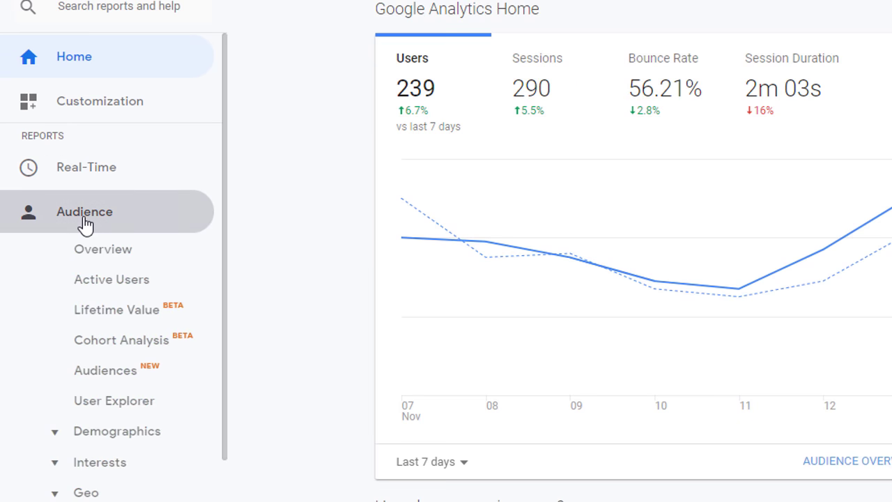
pyautogui.click(109, 254)
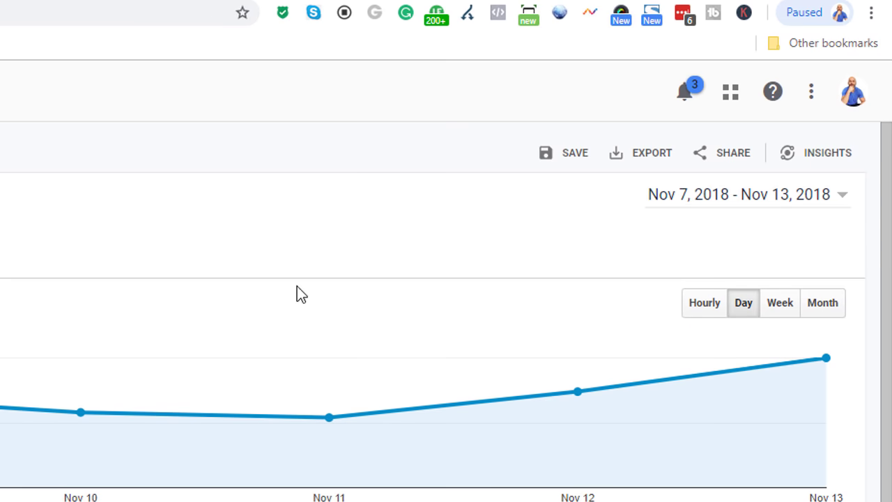
pyautogui.click(842, 203)
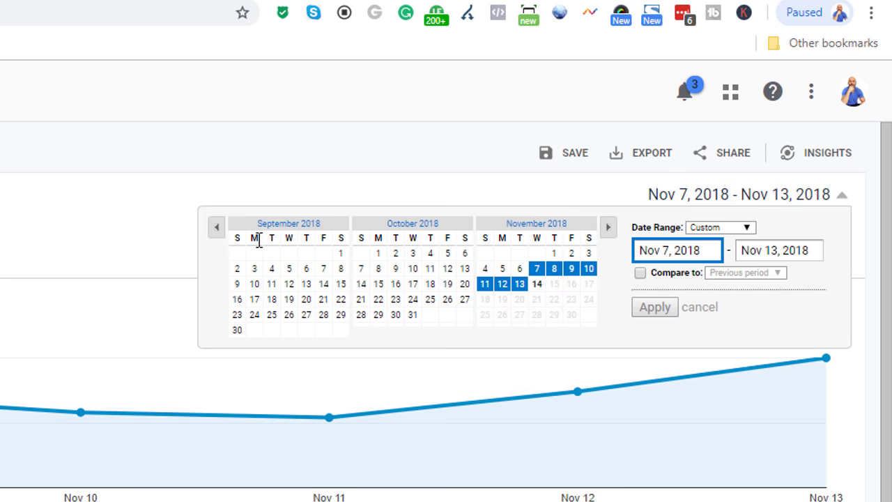
pyautogui.click(216, 227)
pyautogui.click(216, 226)
pyautogui.click(216, 226)
pyautogui.click(217, 227)
pyautogui.click(272, 253)
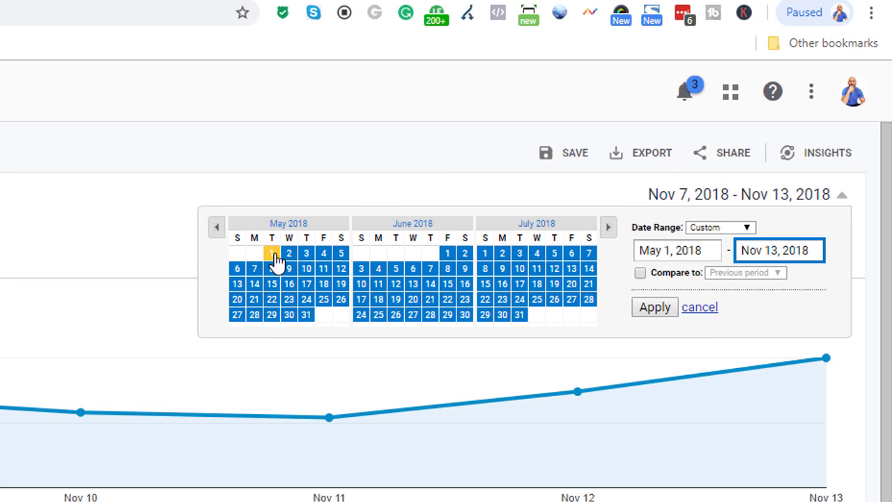
pyautogui.click(654, 307)
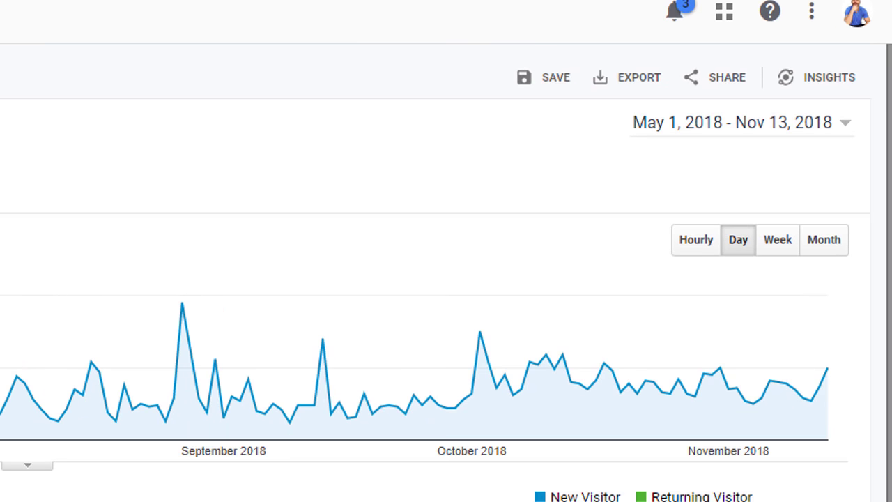
# View the Audience Overview chart at hourly, daily, weekly and monthly granularity
pyautogui.click(697, 242)
pyautogui.click(730, 248)
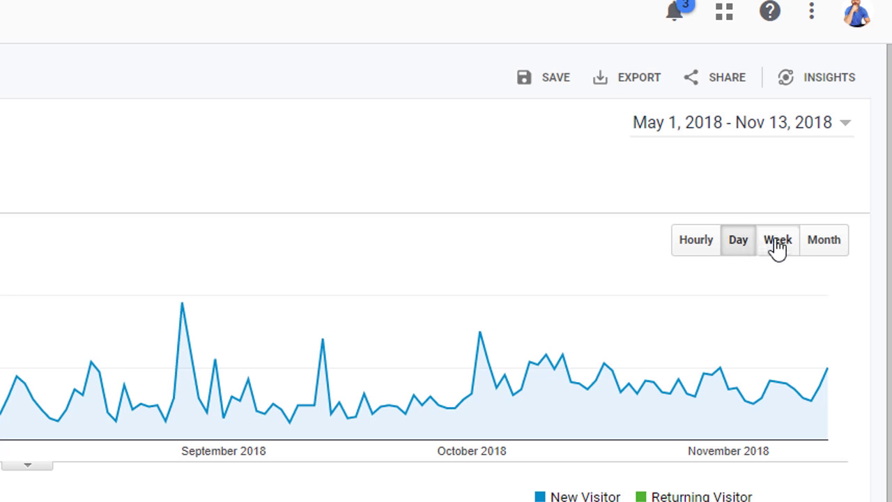
pyautogui.click(775, 246)
pyautogui.click(818, 250)
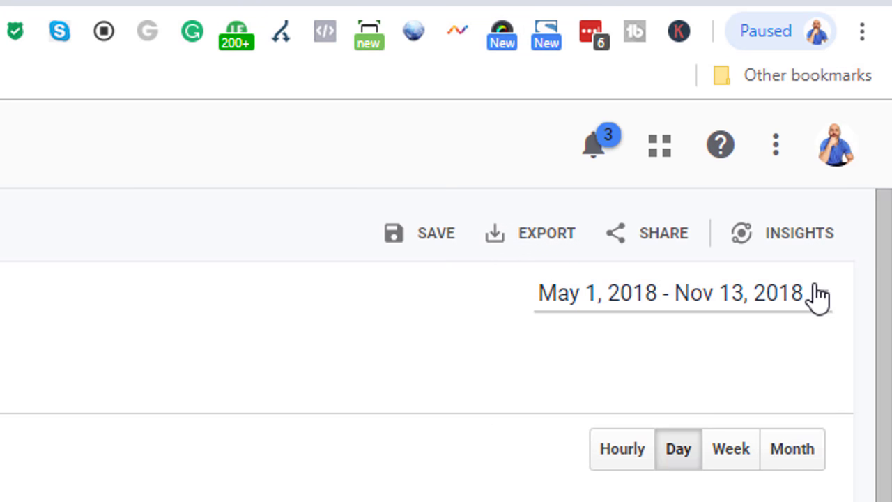
# Set the Audience Overview date range to Oct 1, 2018 – Oct 31, 2018 and compare it to the previous year
pyautogui.click(816, 296)
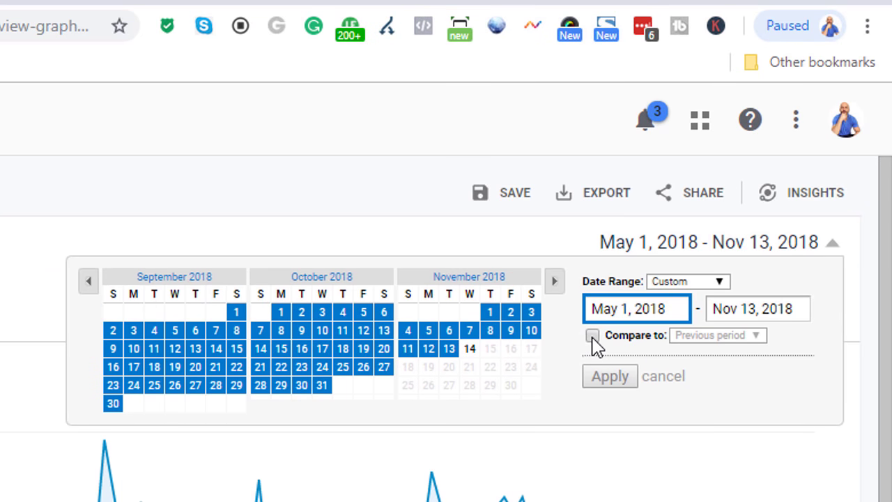
pyautogui.click(592, 336)
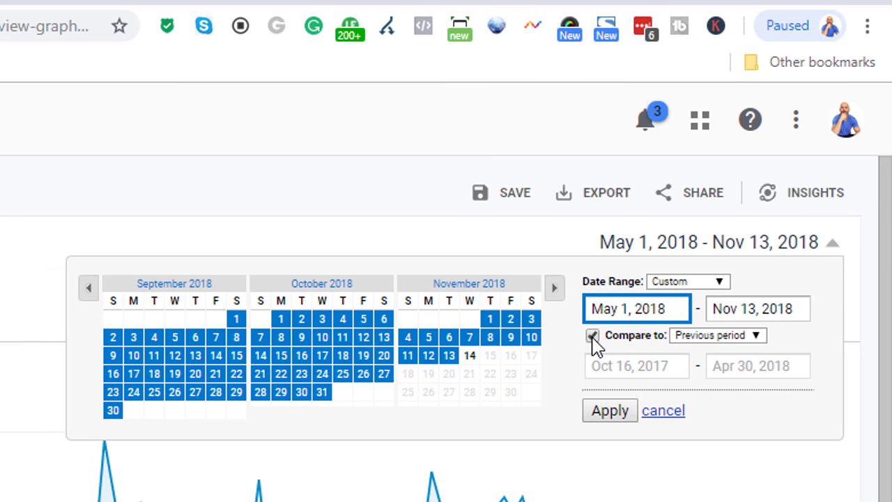
pyautogui.click(320, 285)
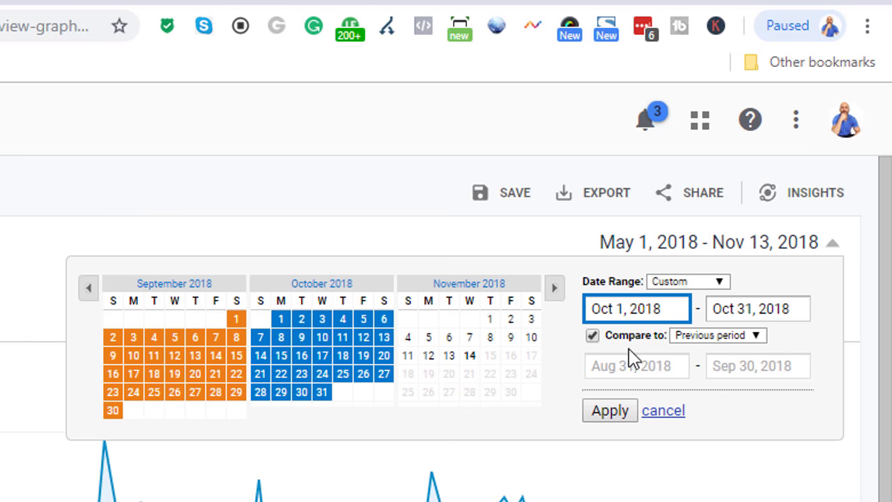
pyautogui.click(758, 336)
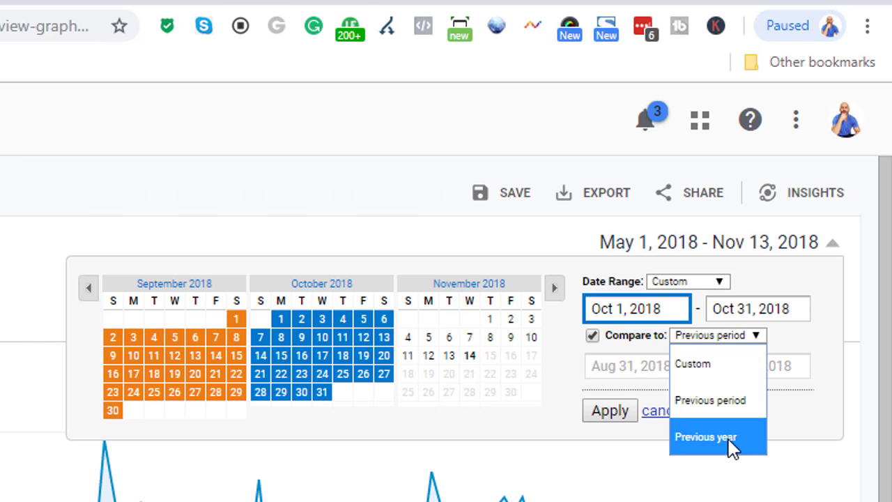
pyautogui.click(729, 443)
pyautogui.click(609, 414)
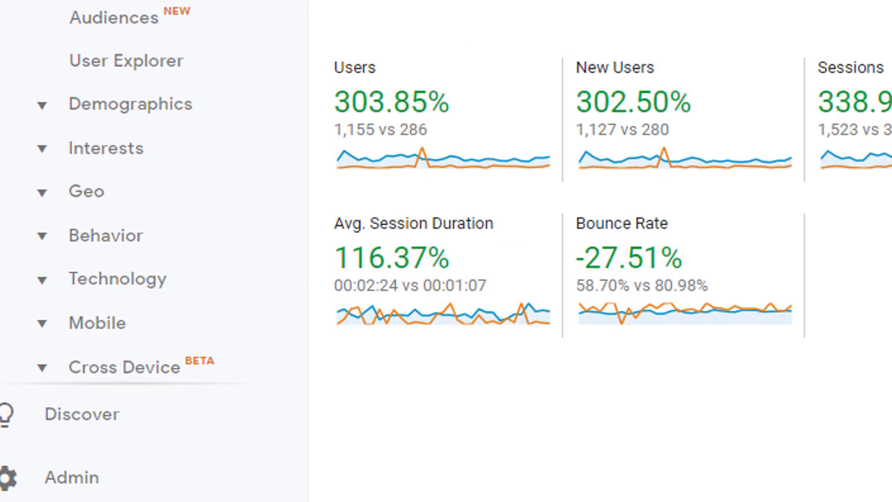
# Open the Mobile Overview report in the Audience section
pyautogui.click(105, 330)
pyautogui.click(145, 370)
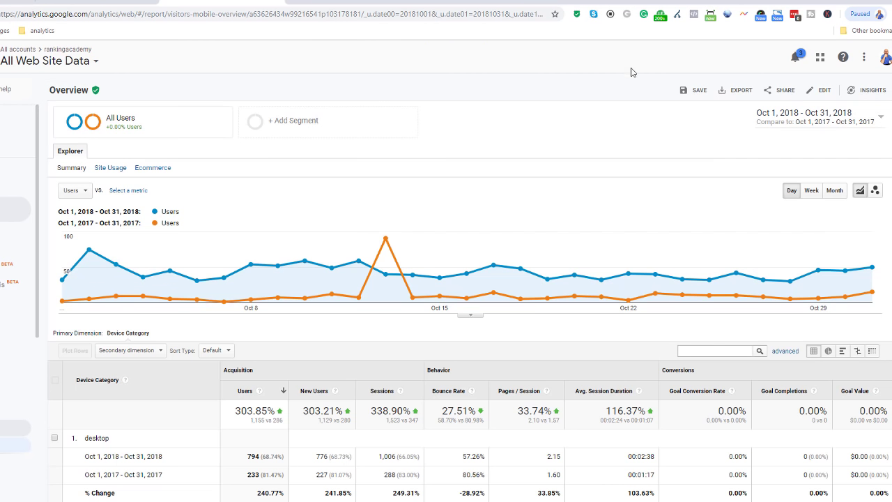
# Set the Mobile Overview date range to Mar 1, 2018 – Oct 31, 2018 without a comparison, and chart it by month
pyautogui.click(881, 121)
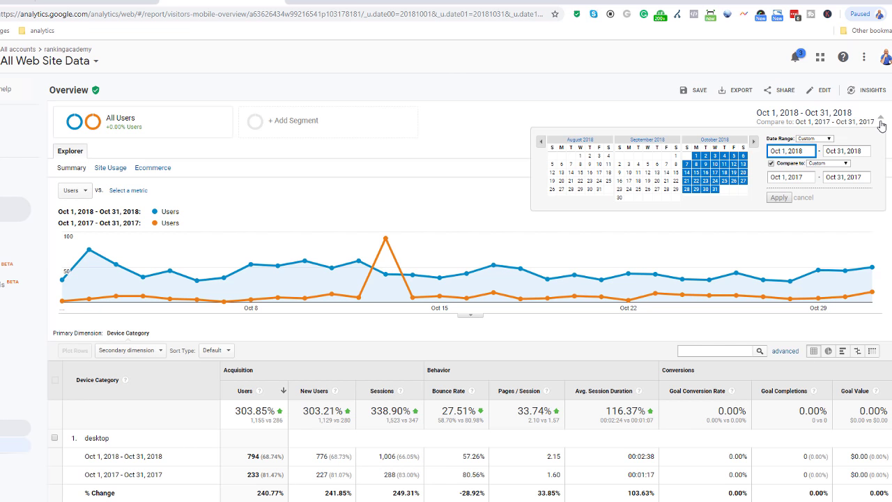
pyautogui.click(771, 163)
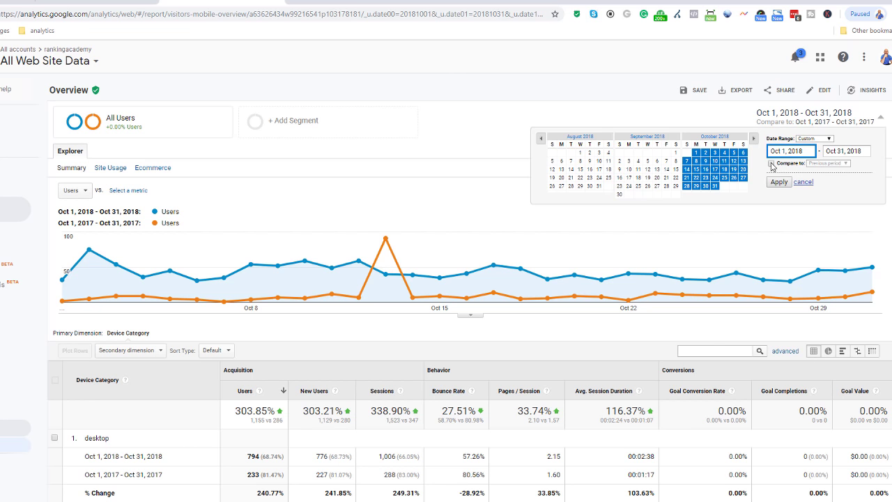
pyautogui.click(540, 144)
pyautogui.click(540, 144)
pyautogui.click(540, 144)
pyautogui.click(540, 145)
pyautogui.click(540, 144)
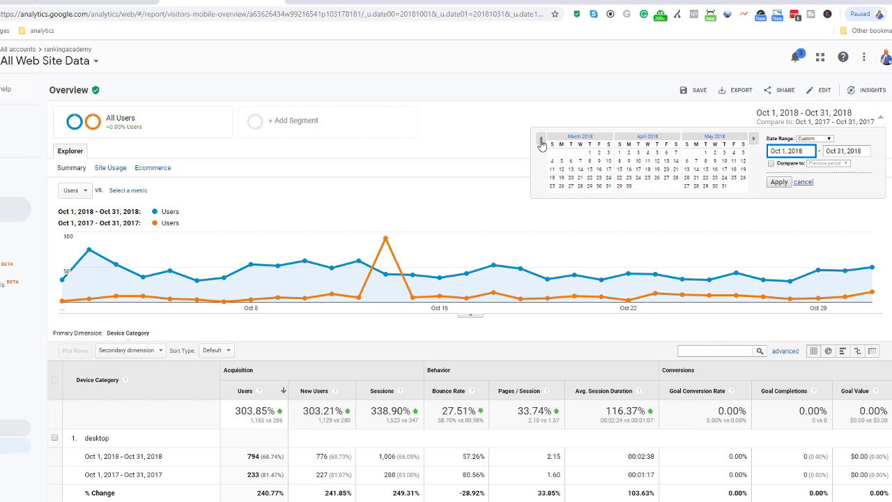
pyautogui.click(589, 152)
pyautogui.click(778, 182)
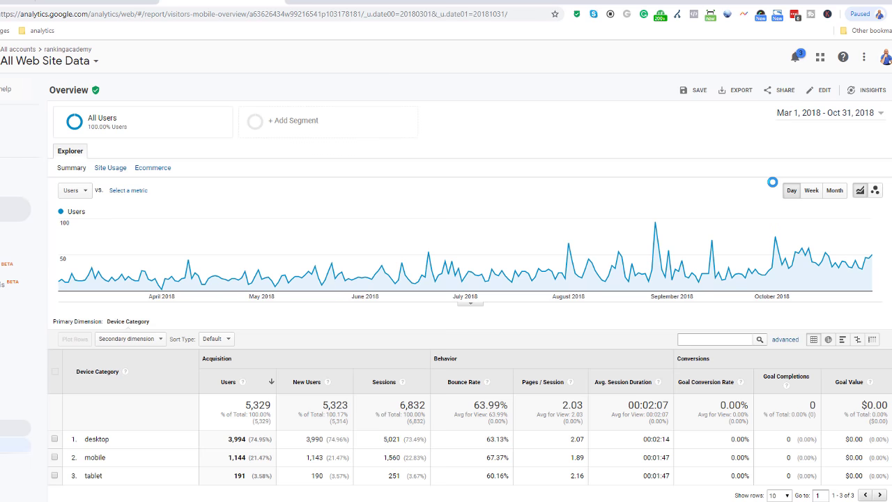
pyautogui.click(833, 192)
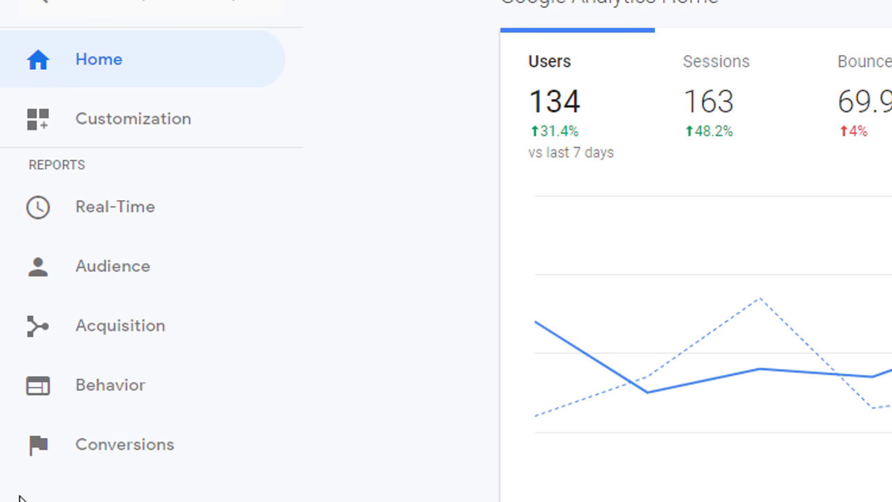
# Open the Acquisition Overview report and sort the channel table by Users in ascending order
pyautogui.click(136, 335)
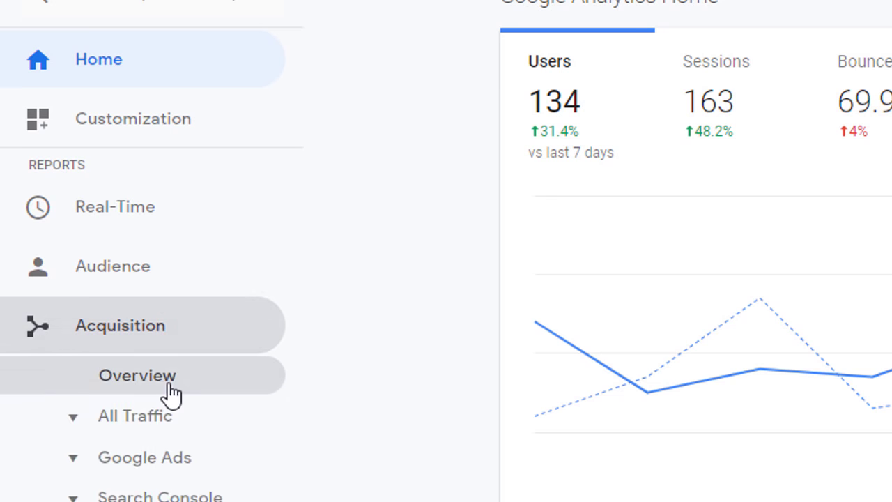
pyautogui.click(170, 390)
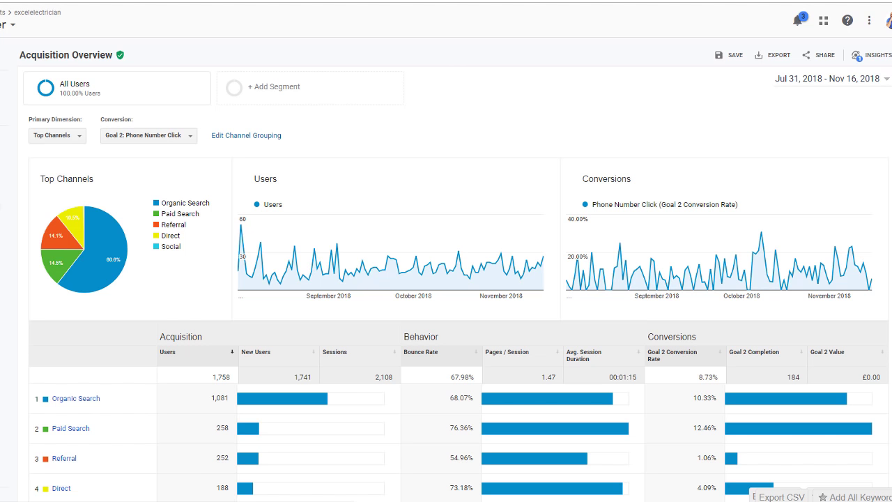
pyautogui.click(292, 374)
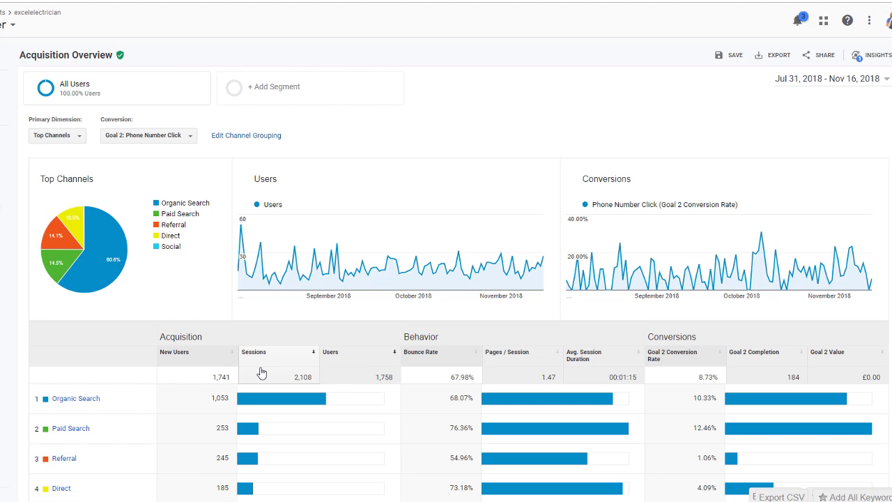
pyautogui.click(361, 361)
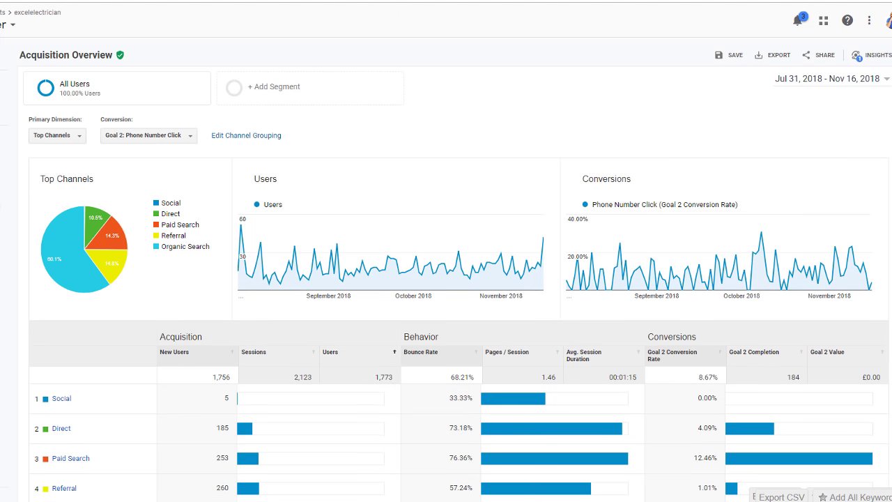
# Compare the Acquisition Overview for Jul 31, 2018 – Nov 16, 2018 with the previous period and review the channel table
pyautogui.click(865, 79)
pyautogui.click(772, 123)
pyautogui.click(848, 123)
pyautogui.click(829, 154)
pyautogui.click(780, 159)
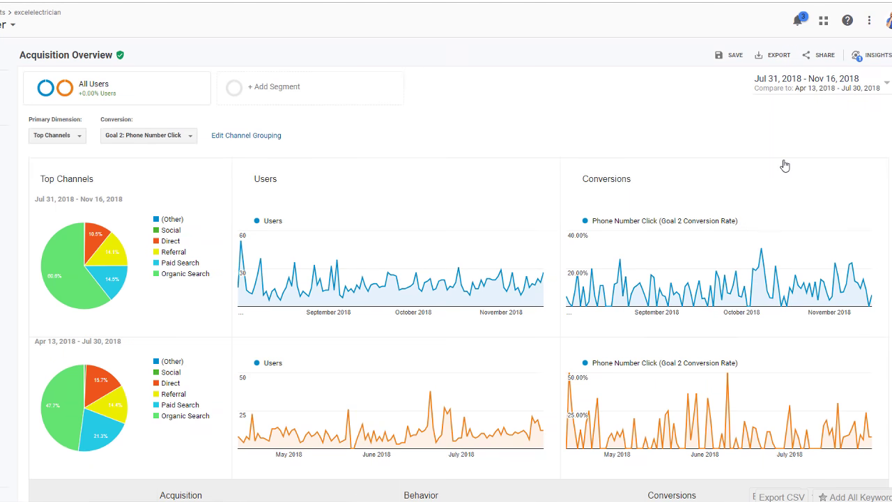
pyautogui.scroll(-1, 783, 176)
pyautogui.scroll(-4, 783, 176)
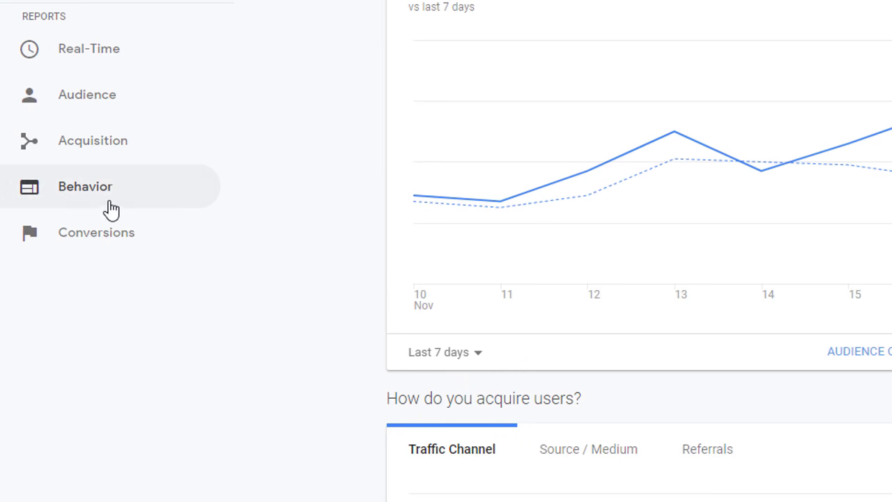
# Open the Landing Pages report under Behavior's Site Content and review its table
pyautogui.click(94, 188)
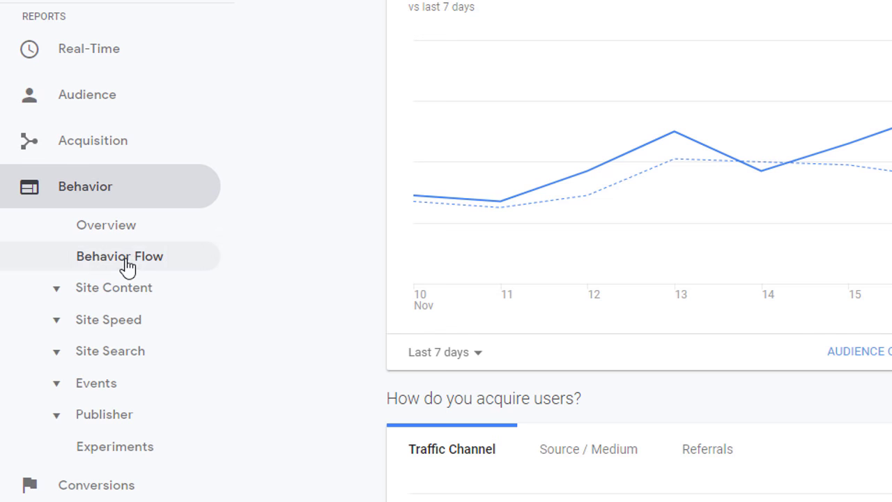
pyautogui.click(131, 290)
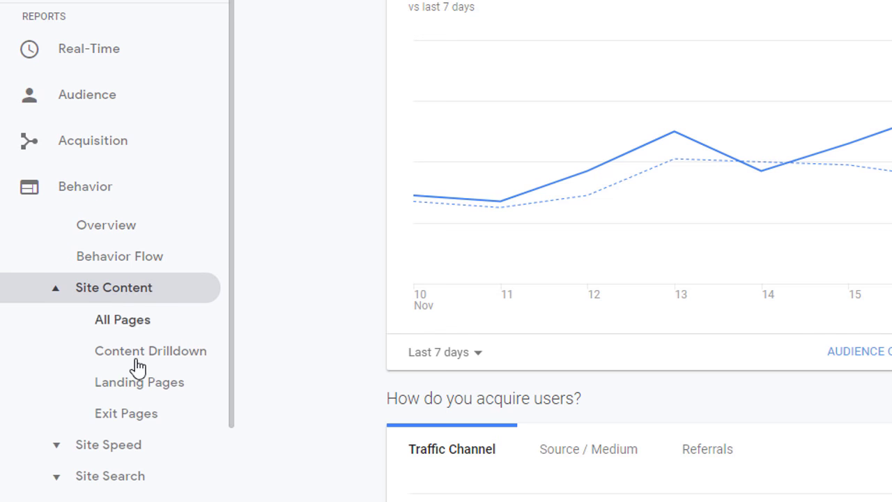
pyautogui.click(142, 389)
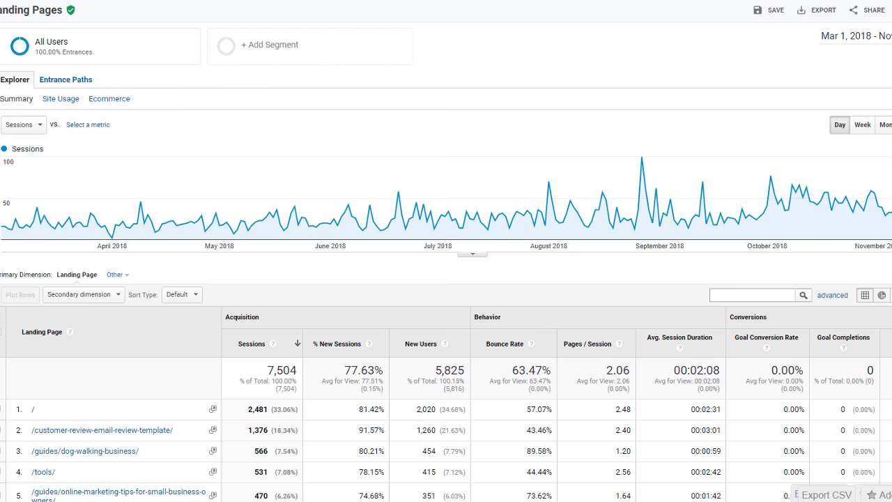
pyautogui.scroll(-1, 867, 391)
pyautogui.scroll(-1, 868, 392)
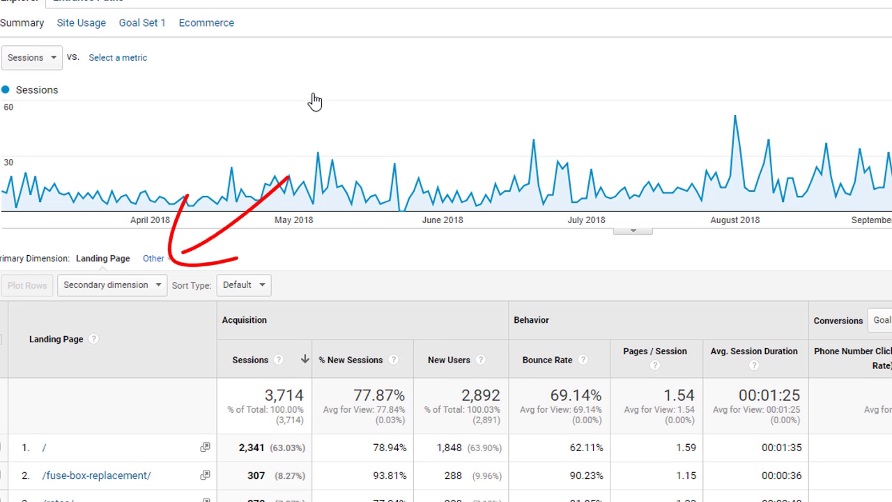
# Add Source / Medium as the secondary dimension of the landing pages table
pyautogui.click(158, 286)
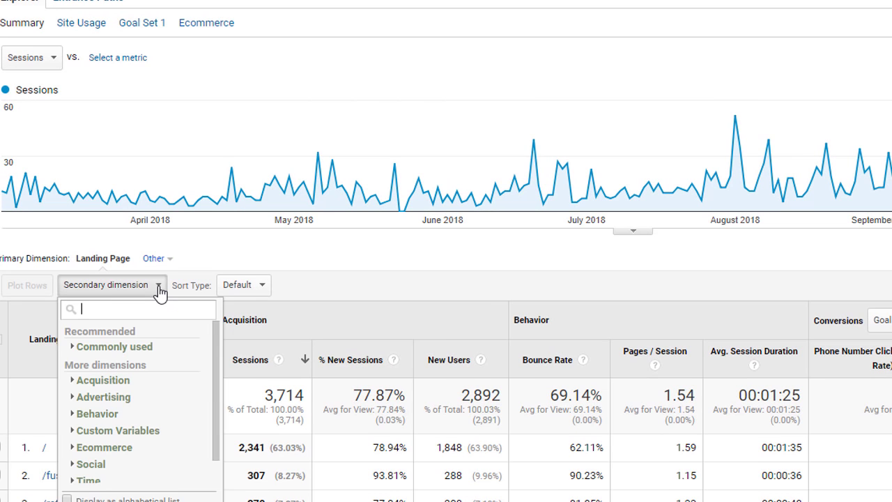
pyautogui.write('sour')
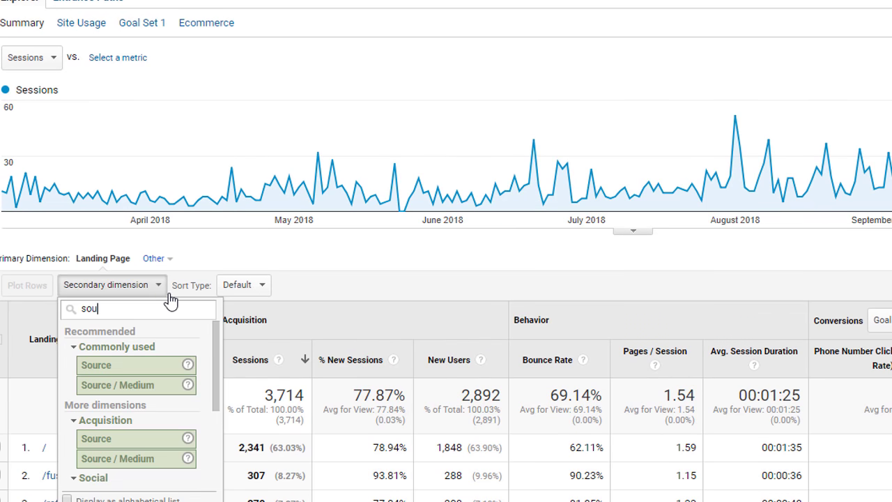
pyautogui.click(142, 385)
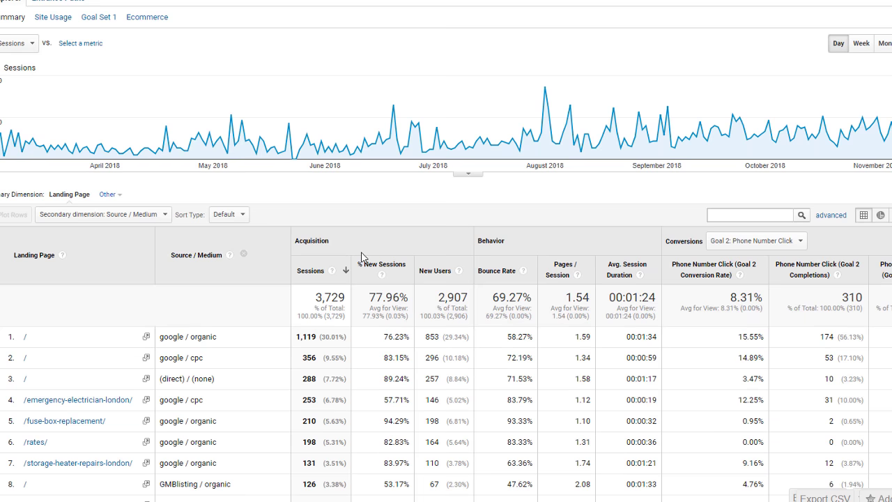
# Set the landing pages table to show 25 rows
pyautogui.scroll(-1, 362, 257)
pyautogui.scroll(-1, 361, 257)
pyautogui.click(823, 453)
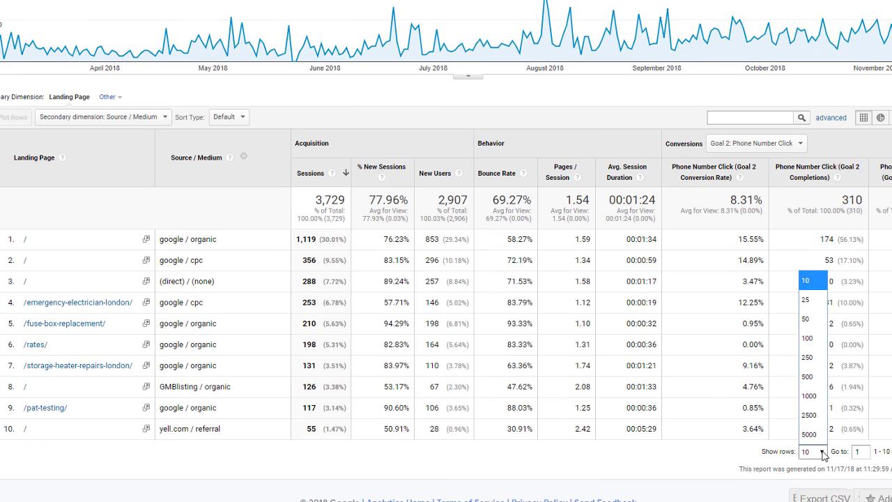
pyautogui.click(808, 300)
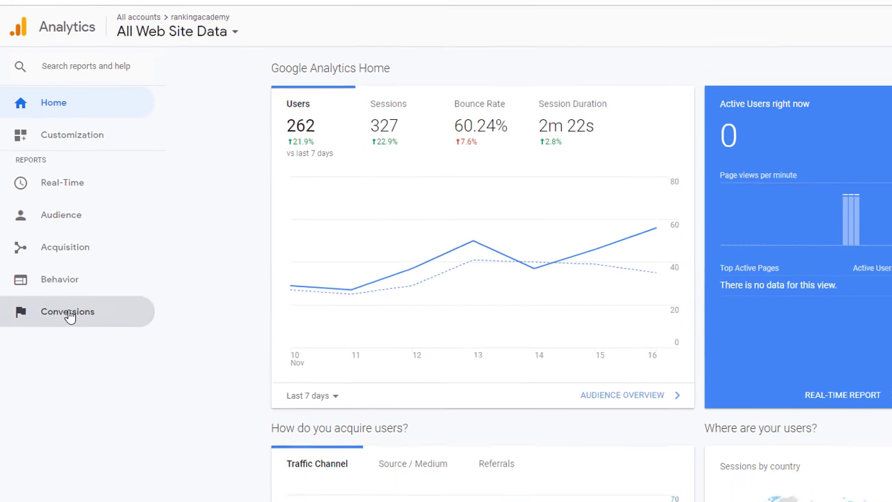
# Expand the Goals report group under Conversions
pyautogui.click(51, 269)
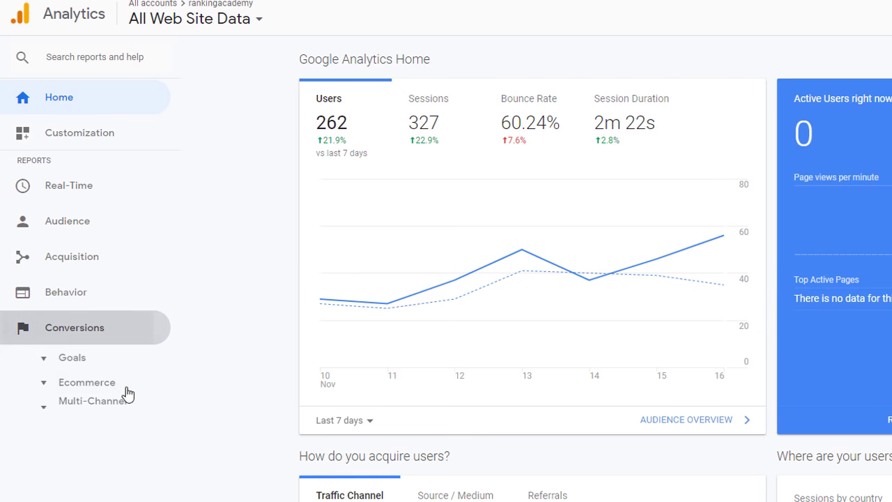
pyautogui.click(65, 360)
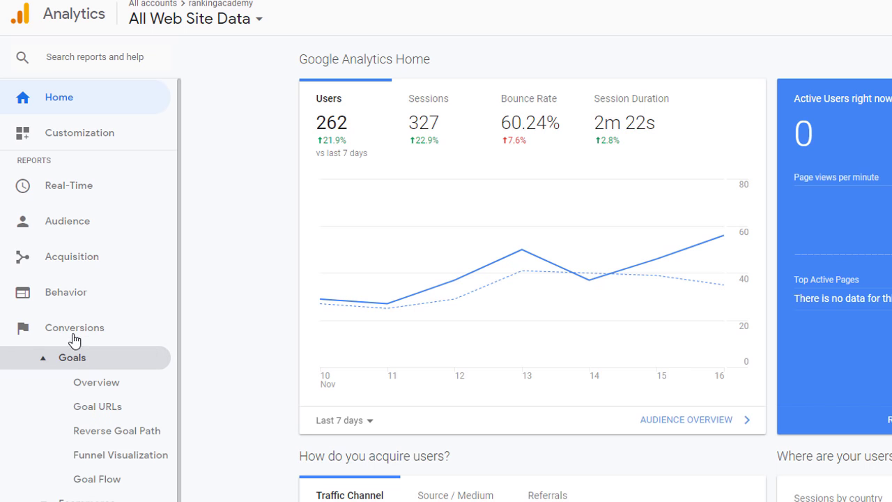
# Open the Overview report of the Goals group under Conversions
pyautogui.click(92, 390)
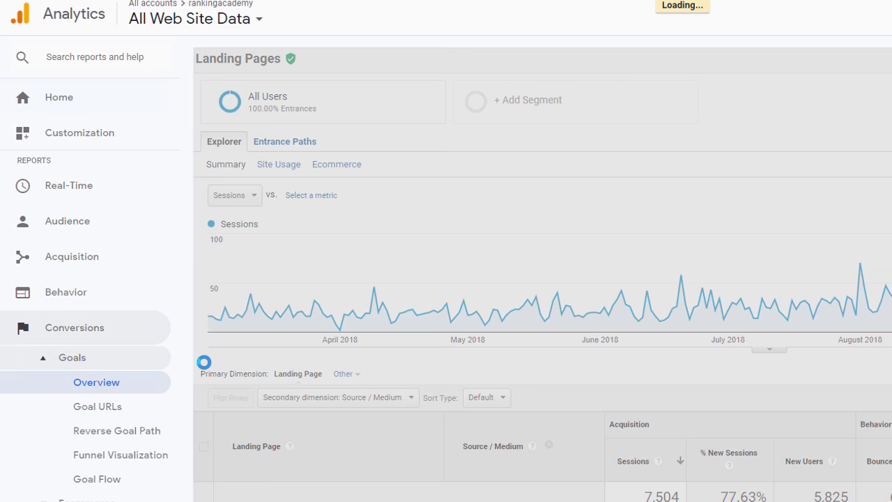
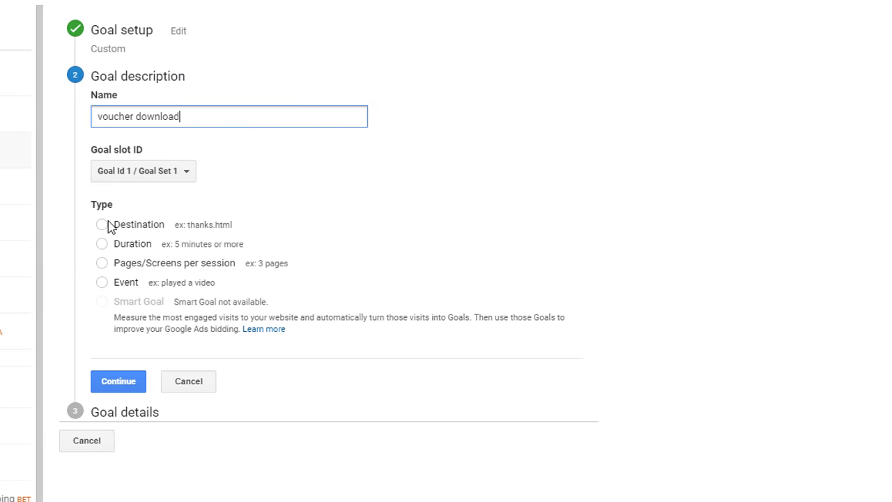
# Choose Destination as the type of the voucher download goal and continue to the goal details
pyautogui.click(101, 225)
pyautogui.click(117, 385)
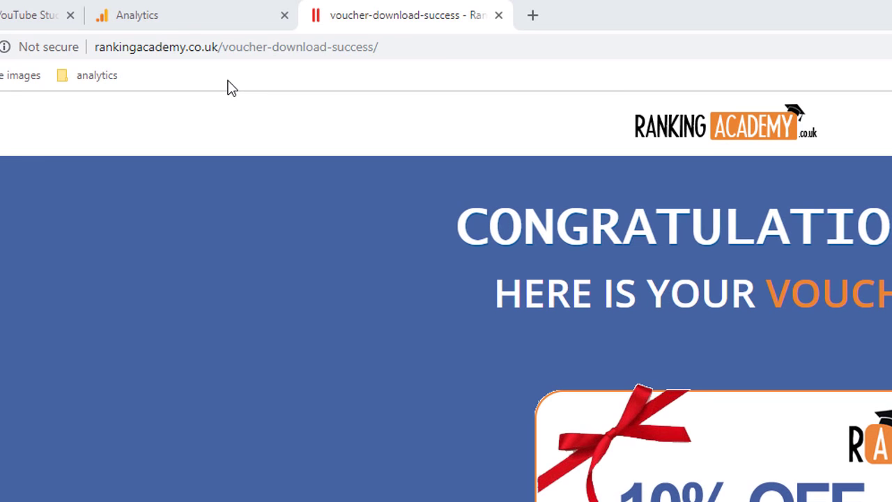
# Copy the voucher-download-success page's address and paste it as the goal's Equals to destination in Google Analytics
pyautogui.click(136, 27)
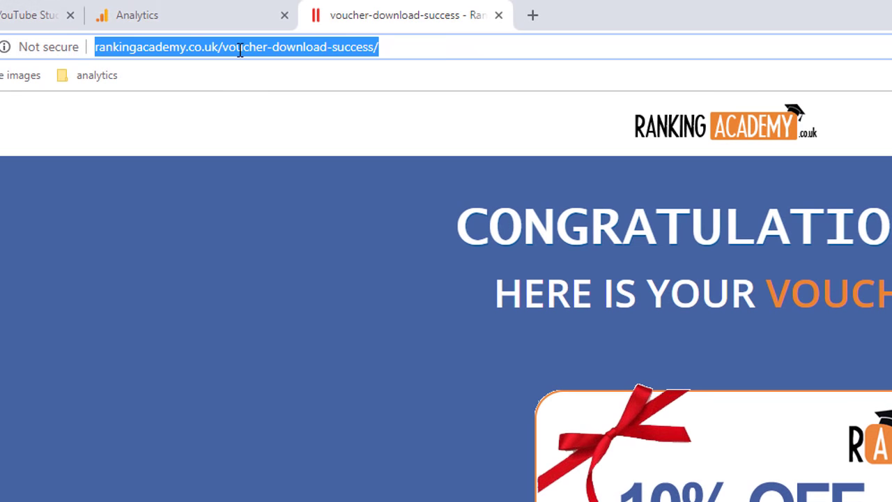
pyautogui.rightClick(238, 49)
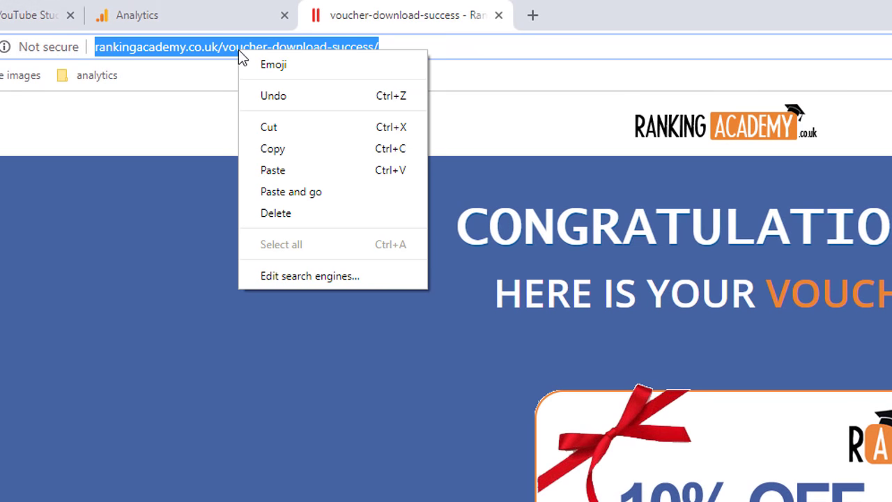
pyautogui.click(273, 149)
pyautogui.click(137, 14)
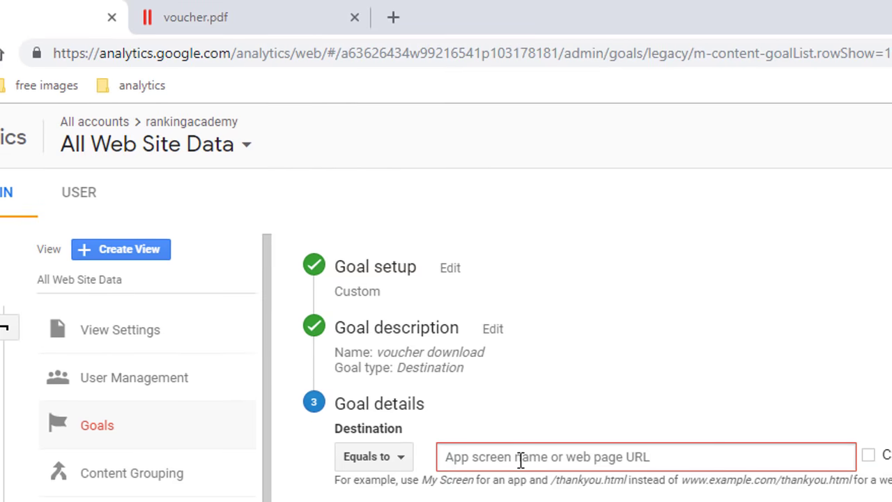
pyautogui.rightClick(400, 354)
pyautogui.click(382, 390)
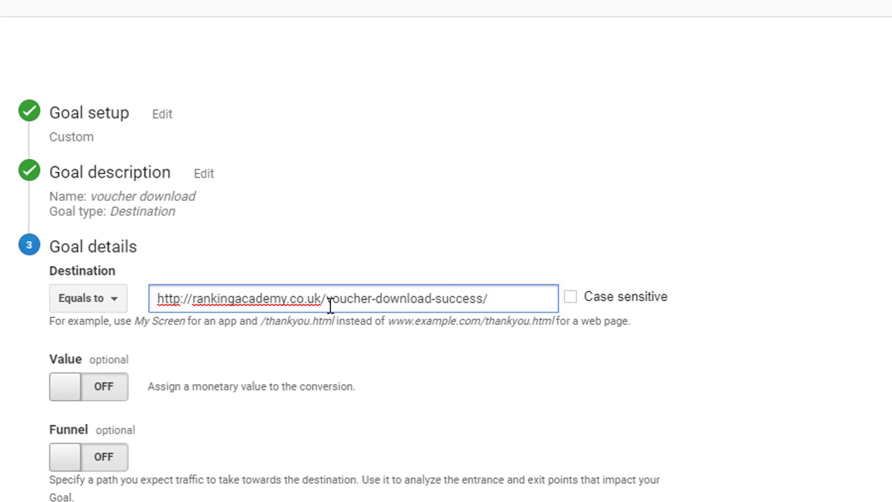
# Remove the domain from the destination, leaving /voucher-download-success/, and save the voucher download goal
pyautogui.moveTo(323, 299); pyautogui.dragTo(87, 323)
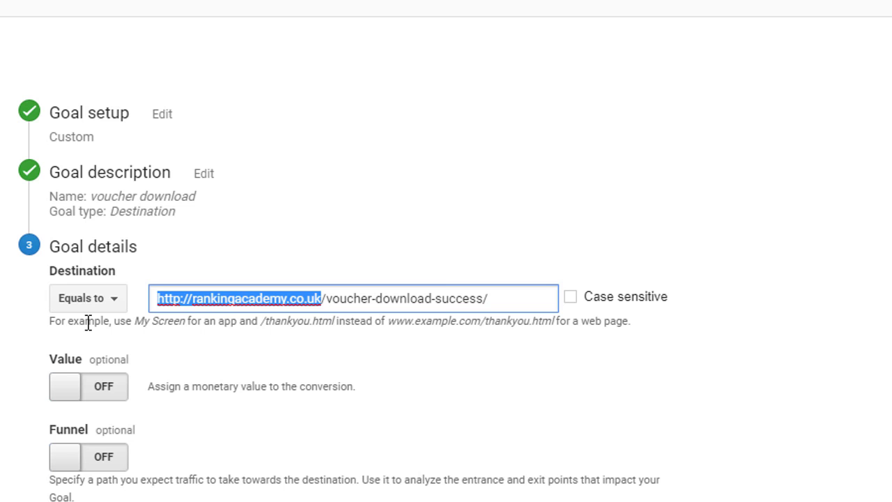
pyautogui.press('BackSpace')
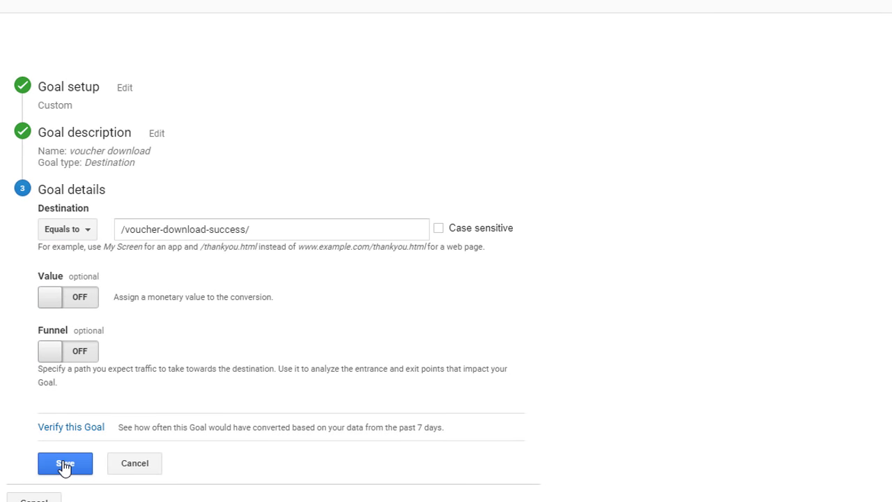
pyautogui.click(64, 463)
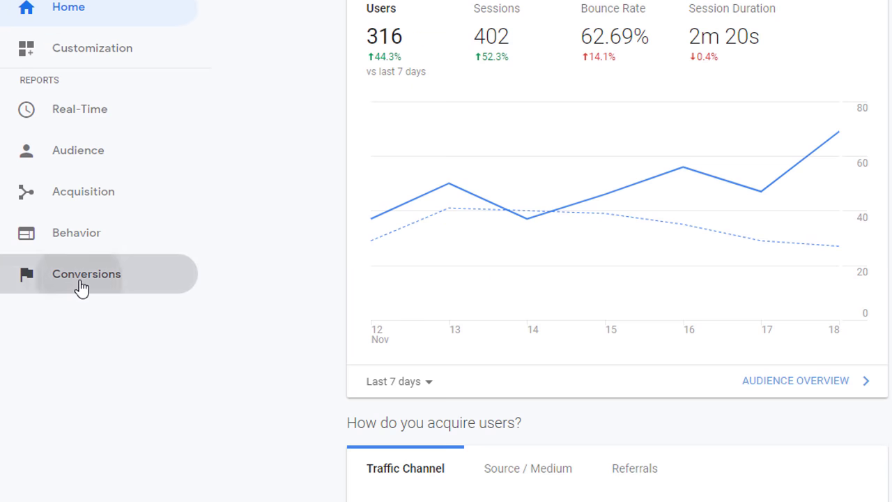
# Open the Goals Overview report under Conversions to check the goal completions
pyautogui.click(82, 286)
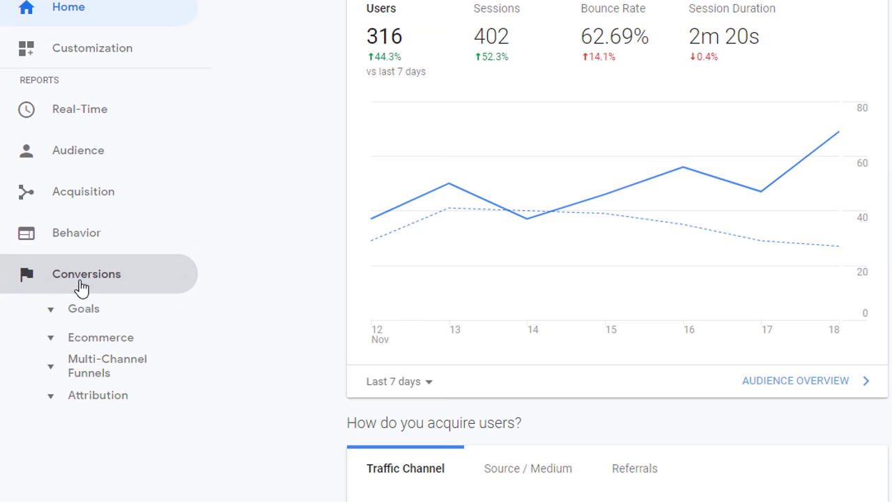
pyautogui.click(81, 317)
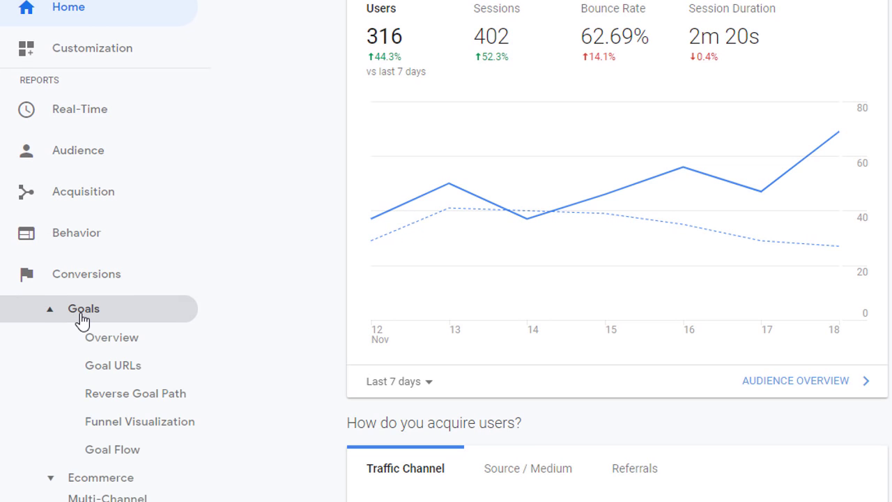
pyautogui.click(79, 342)
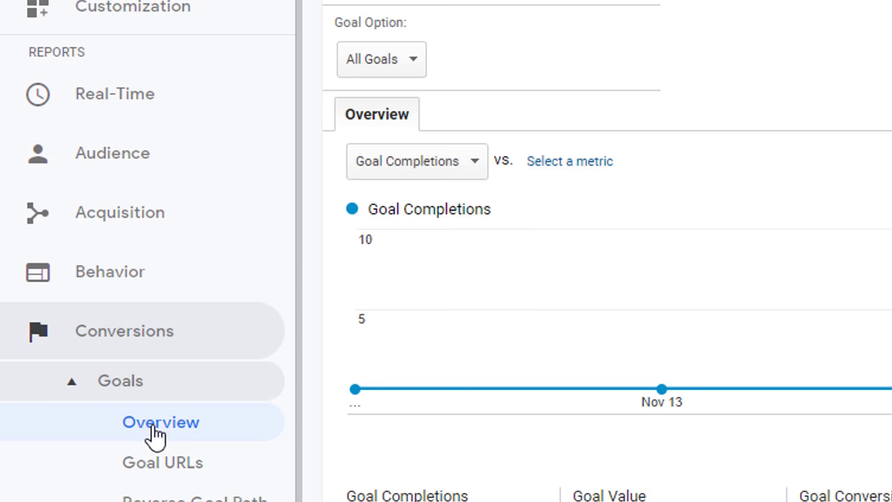
# Open the Acquisition Overview report and examine the voucher download goal's conversion columns by channel
pyautogui.click(126, 216)
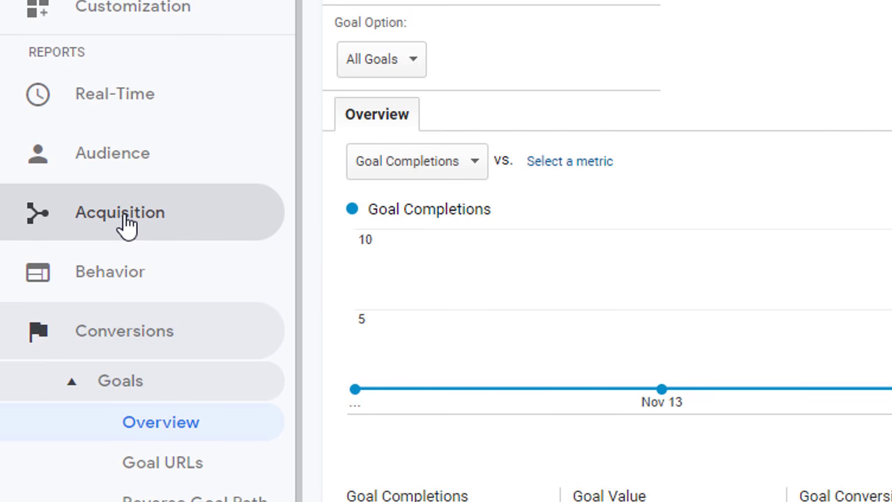
pyautogui.click(126, 222)
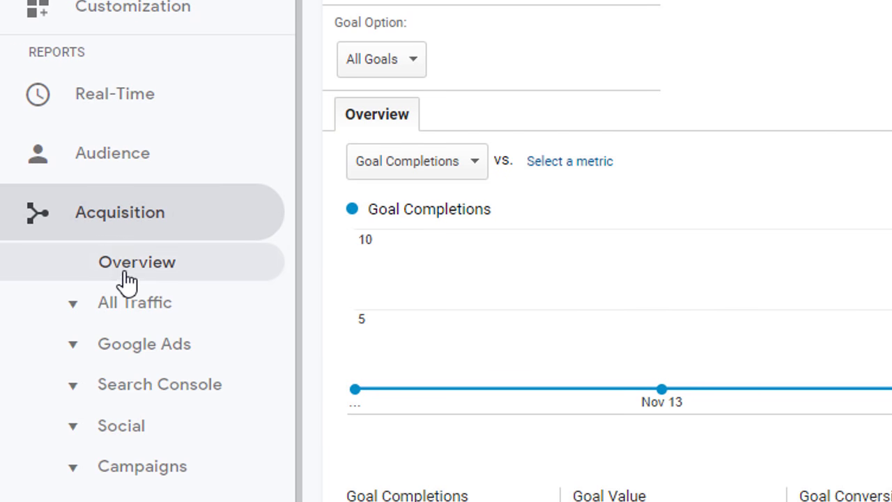
pyautogui.click(129, 277)
pyautogui.click(128, 271)
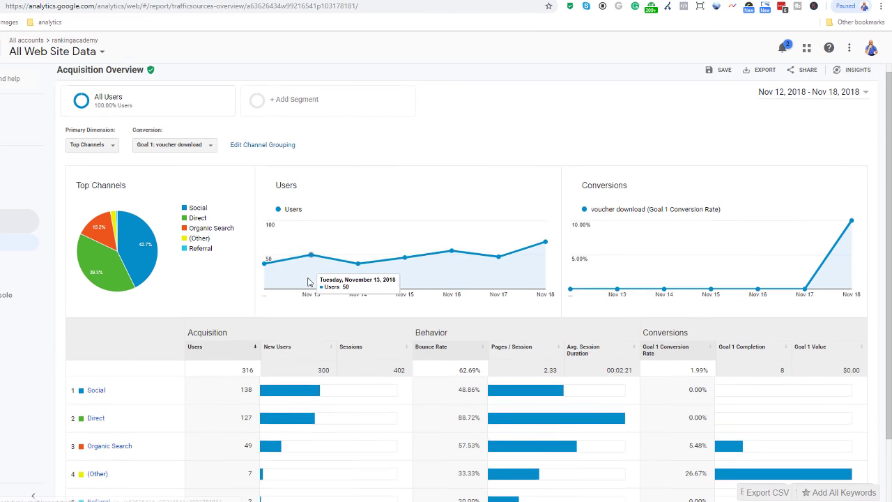
pyautogui.scroll(-2, 308, 282)
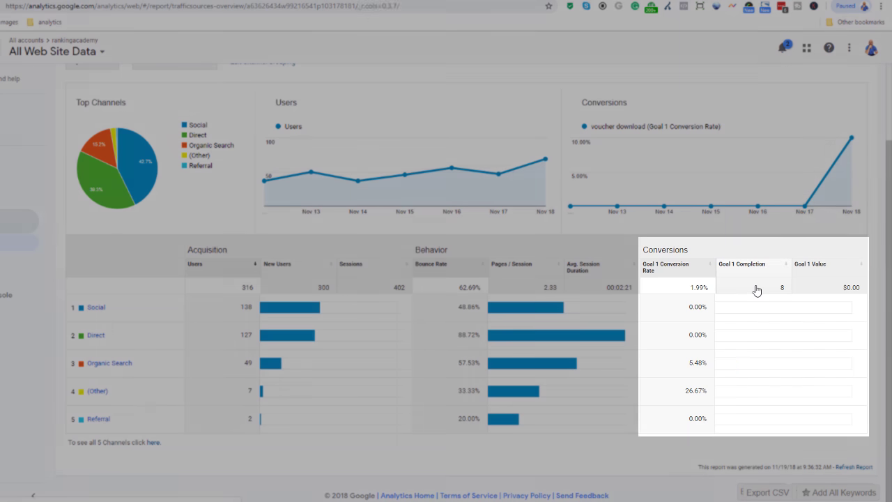
pyautogui.click(755, 289)
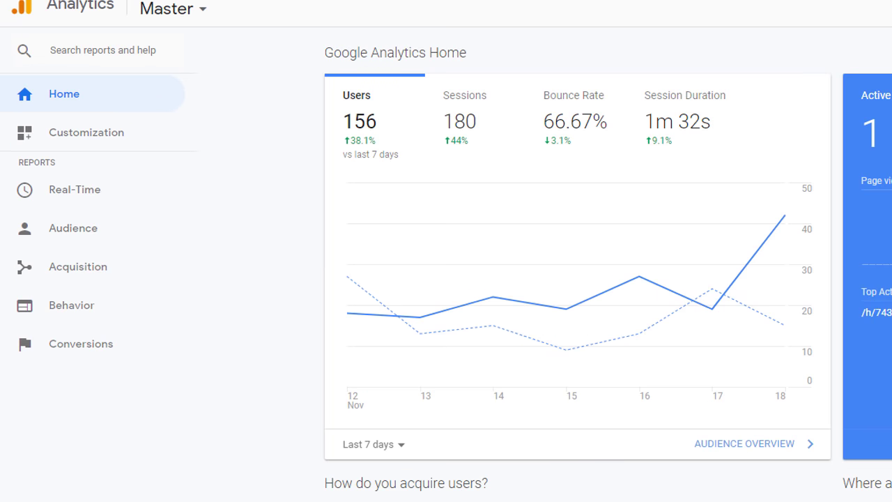
# Open the All Campaigns report under Acquisition's Campaigns in the Master view and review its campaign table
pyautogui.click(65, 266)
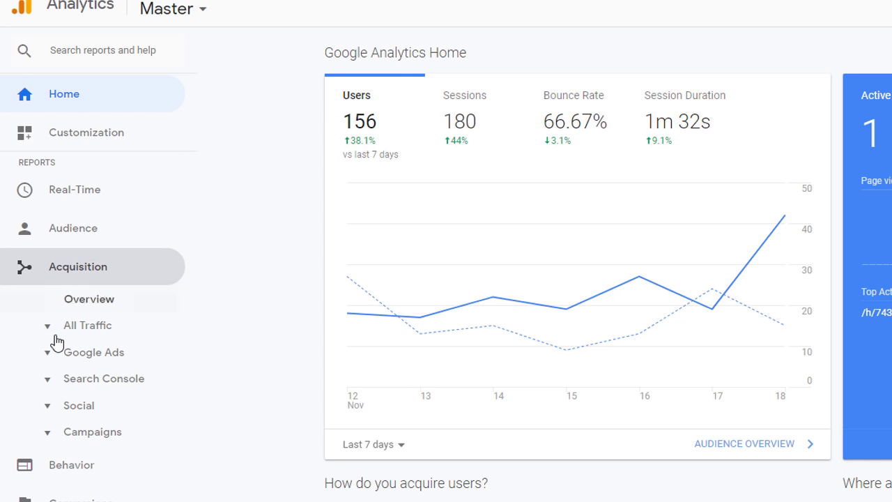
pyautogui.click(46, 436)
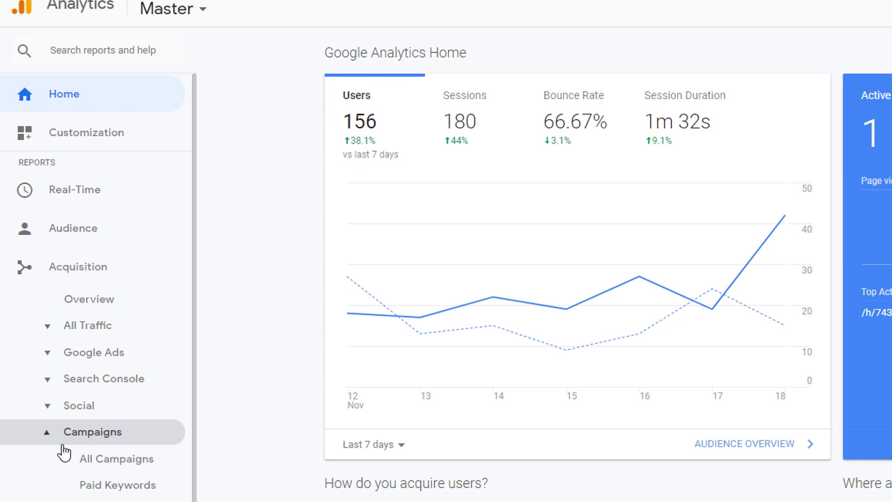
pyautogui.click(109, 461)
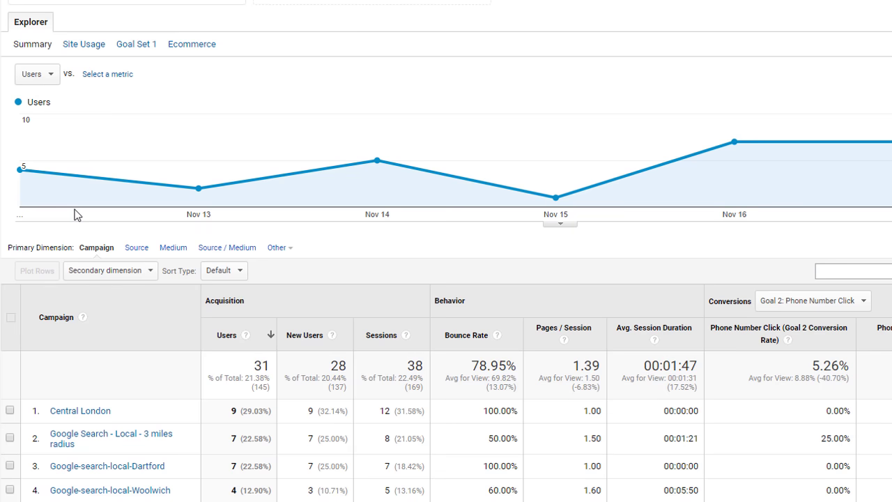
pyautogui.scroll(-2, 76, 216)
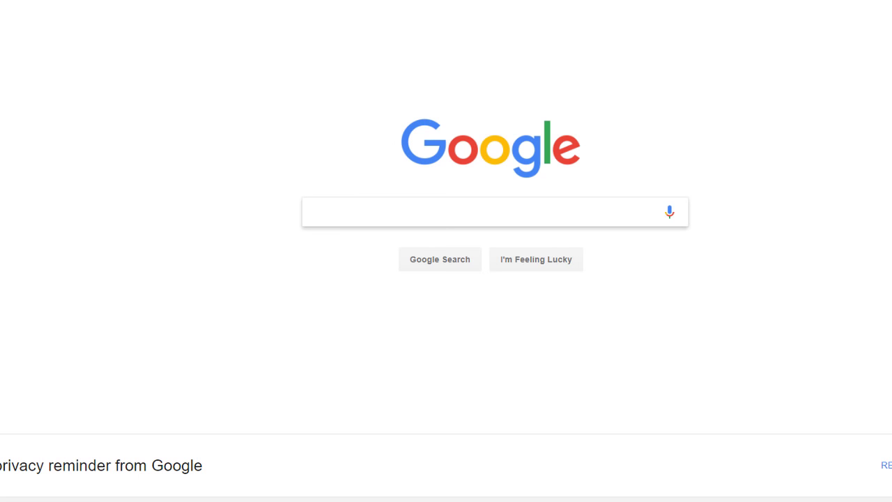
# Search Google for "campaign URL builder" and open the Campaign URL Builder from Google Analytics Demos & Tools
pyautogui.write('camp')
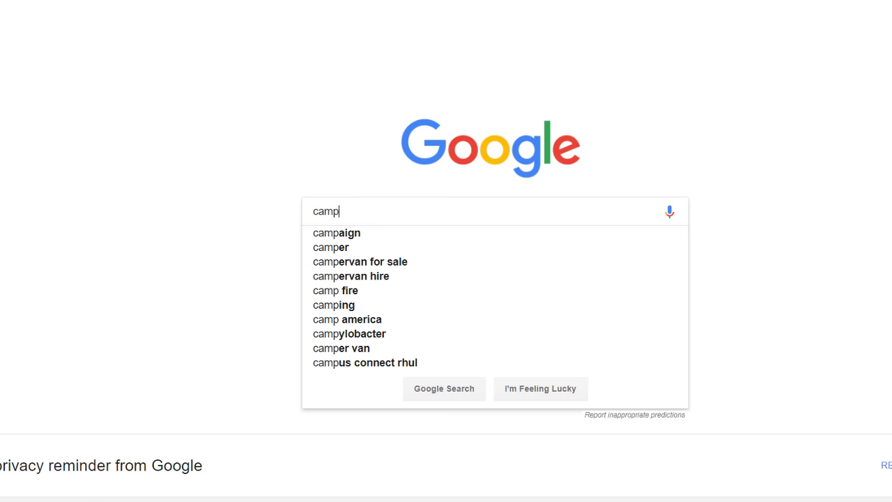
pyautogui.write('aign URL builder')
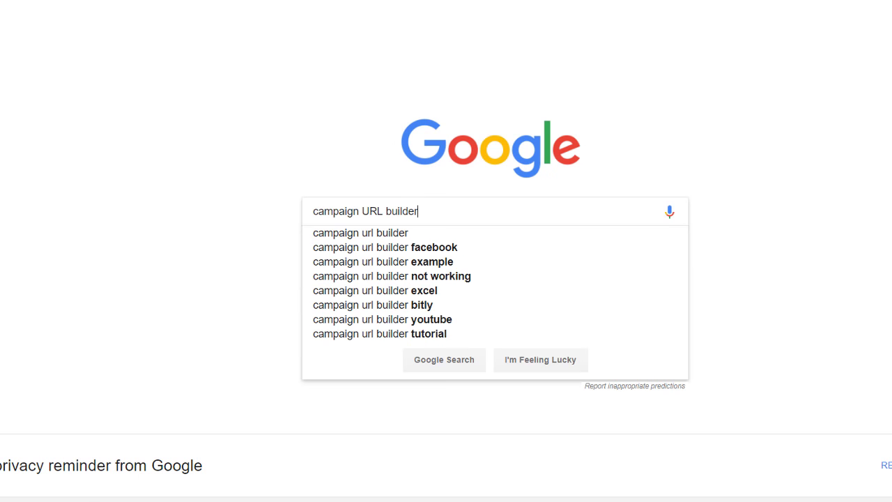
pyautogui.press('Return')
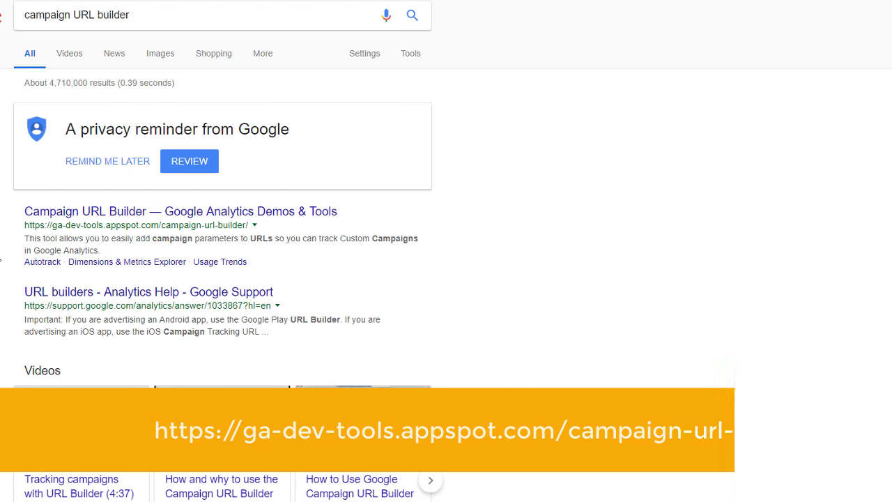
pyautogui.click(79, 221)
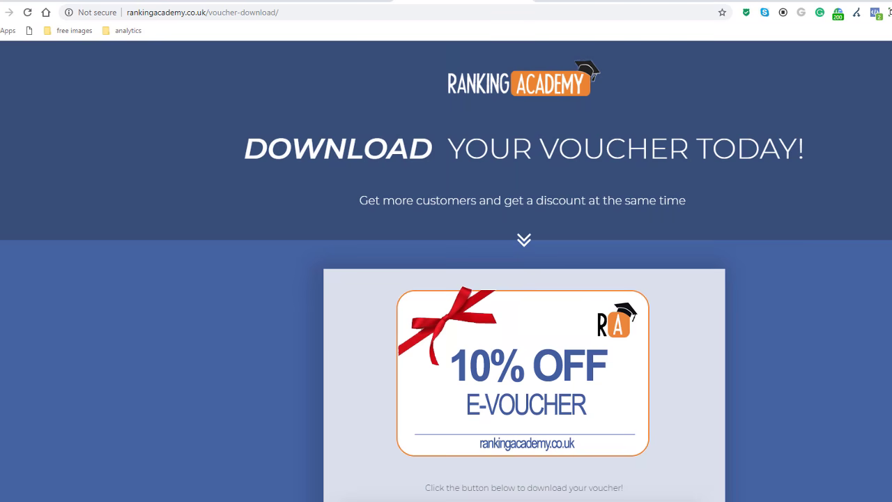
# Copy the rankingacademy.co.uk/voucher-download/ page address and paste it as the Website URL in the Campaign URL Builder
pyautogui.click(255, 14)
pyautogui.rightClick(250, 14)
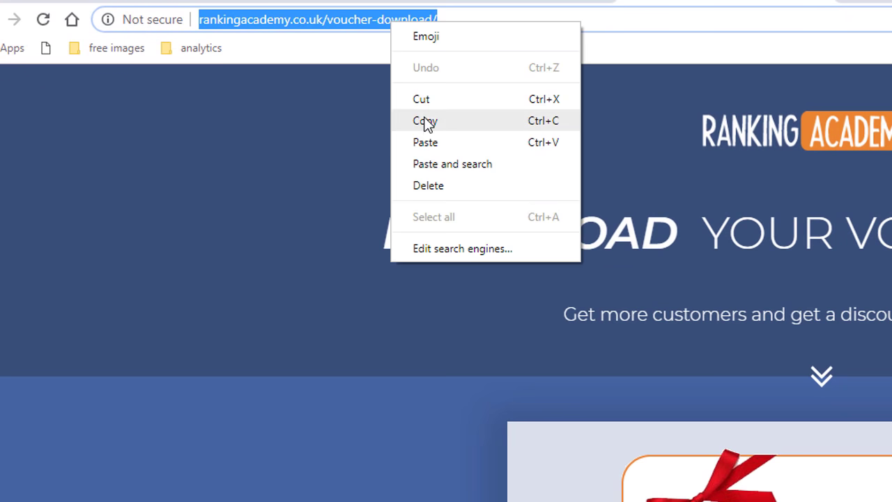
pyautogui.click(425, 122)
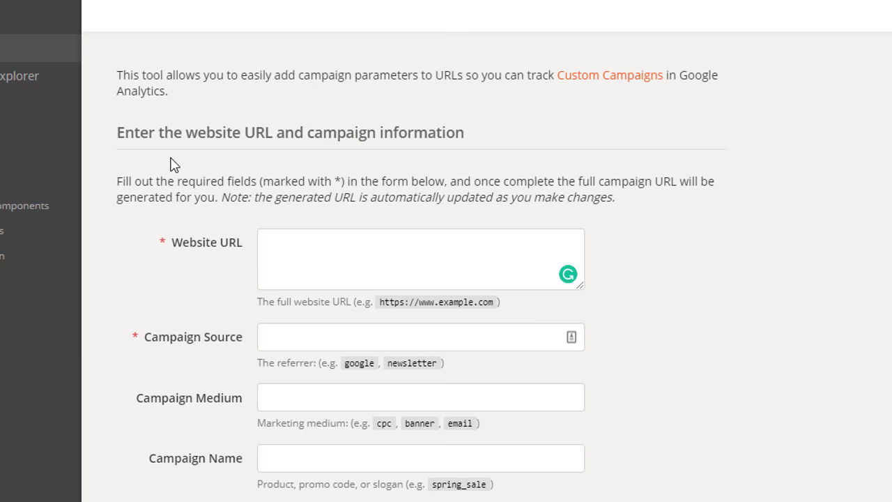
pyautogui.click(299, 251)
pyautogui.rightClick(299, 251)
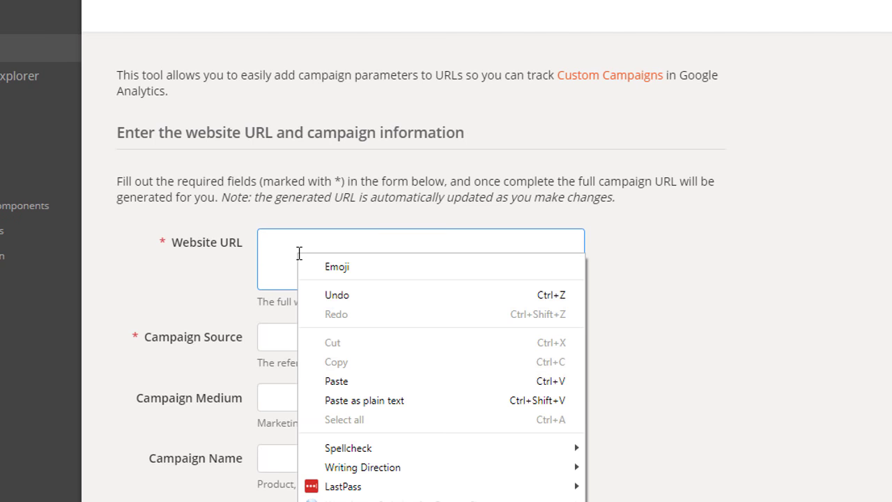
pyautogui.click(334, 381)
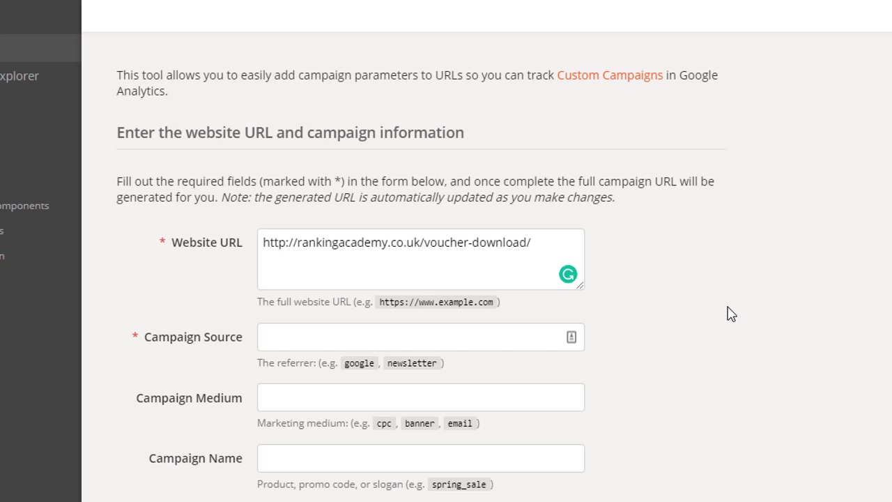
# Set the campaign source to Facebook and the campaign medium to Social
pyautogui.click(454, 340)
pyautogui.write('Faceb')
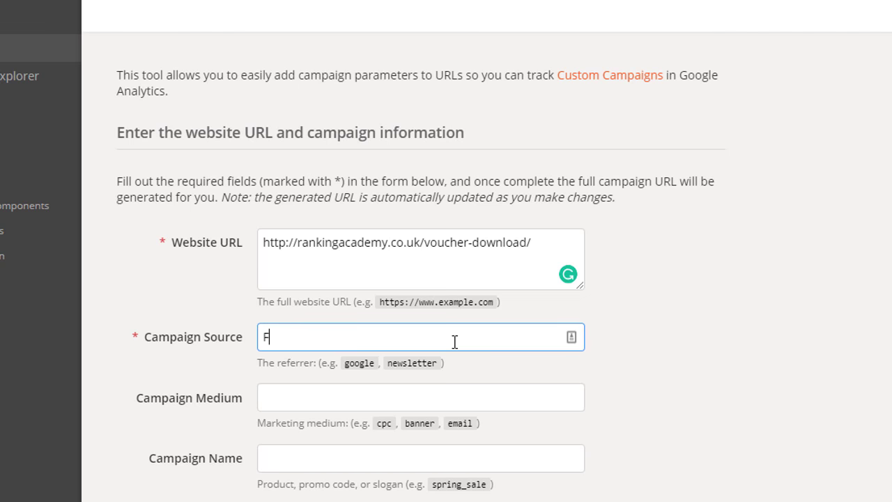
pyautogui.write('ook')
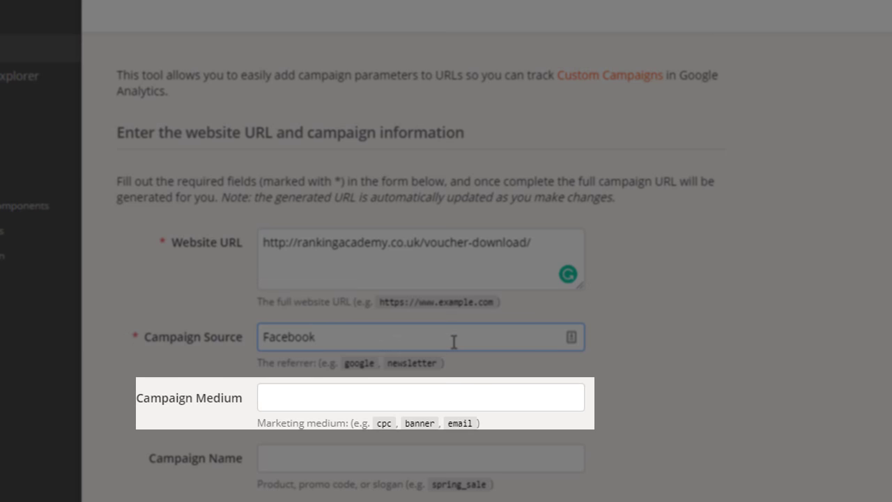
pyautogui.click(767, 312)
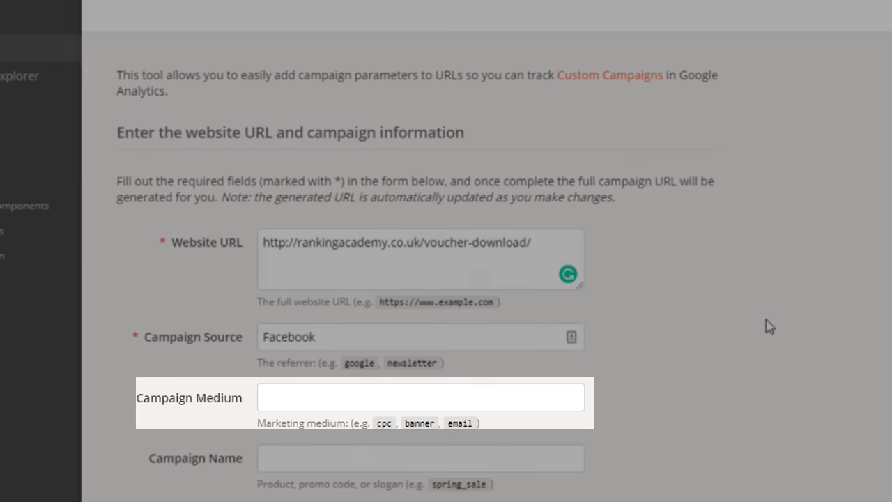
pyautogui.click(452, 394)
pyautogui.write('So')
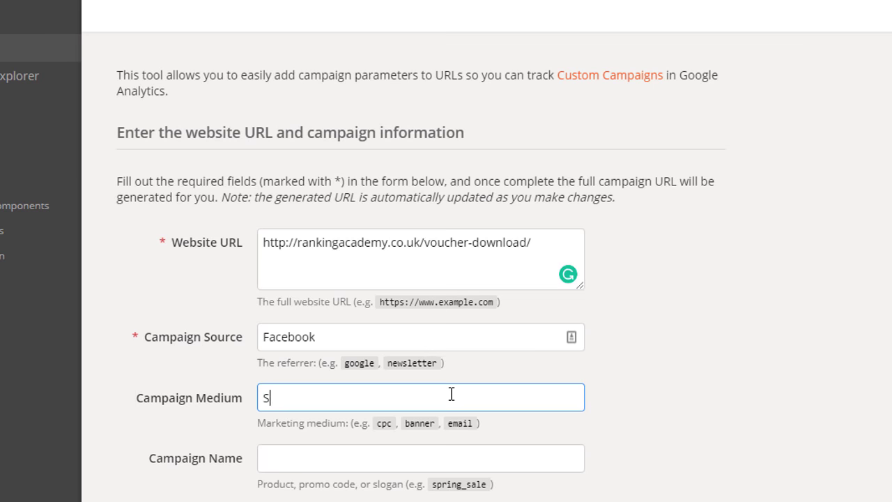
pyautogui.write('cial')
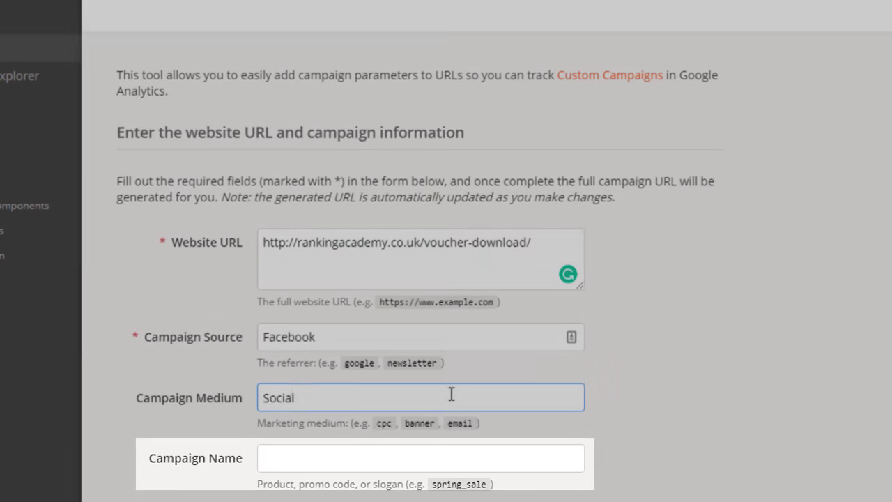
# Set the campaign name to 10-percent-voucher and copy the generated campaign URL
pyautogui.click(460, 458)
pyautogui.write('10-p')
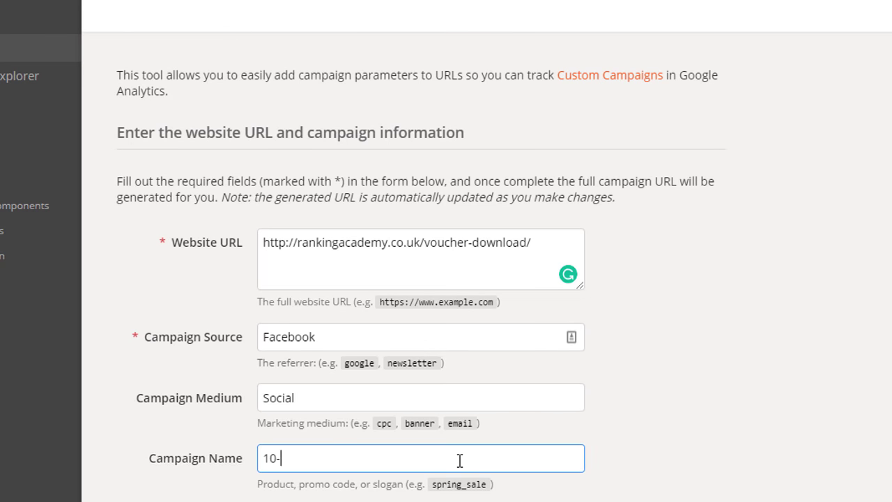
pyautogui.write('ercent-voucher')
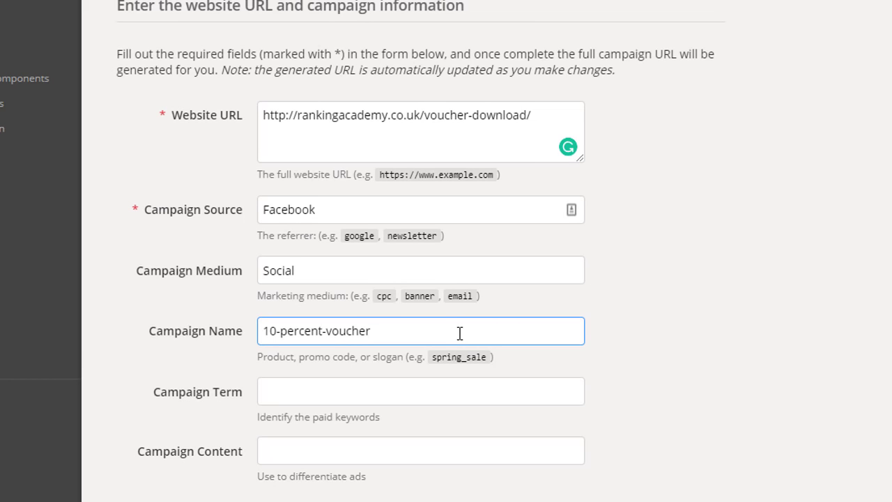
pyautogui.scroll(-3, 460, 333)
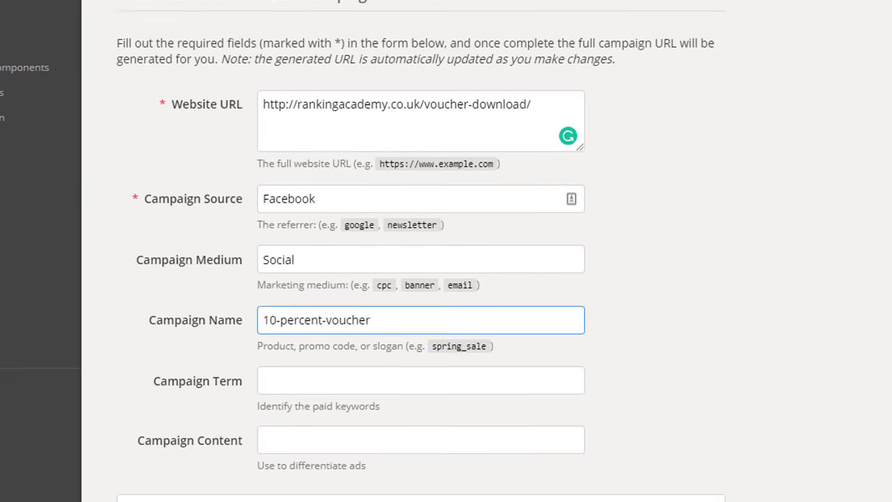
pyautogui.scroll(-3, 460, 334)
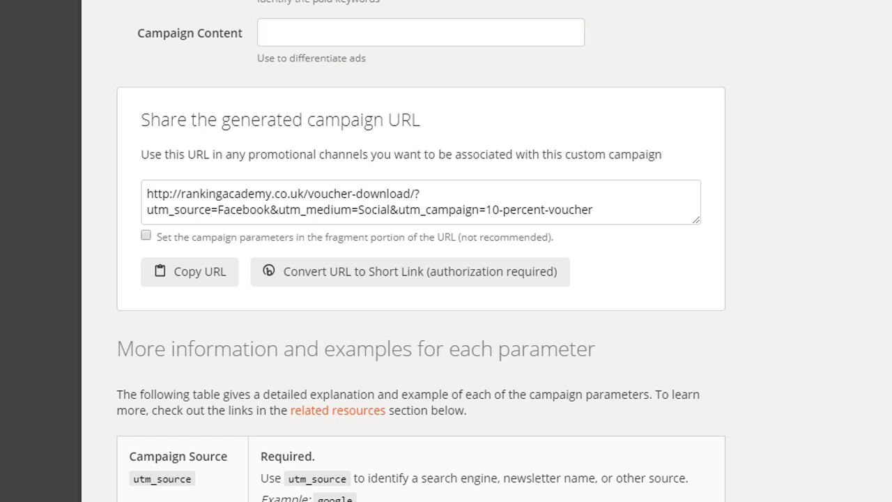
pyautogui.click(198, 278)
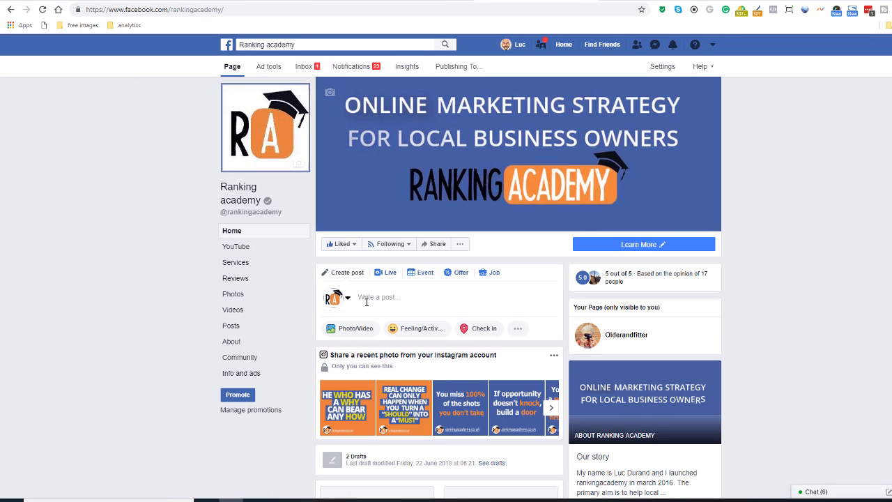
# Start a post on the Ranking academy Facebook page and attach the 10% off photo from the "google analytics guide for small business" folder
pyautogui.click(369, 297)
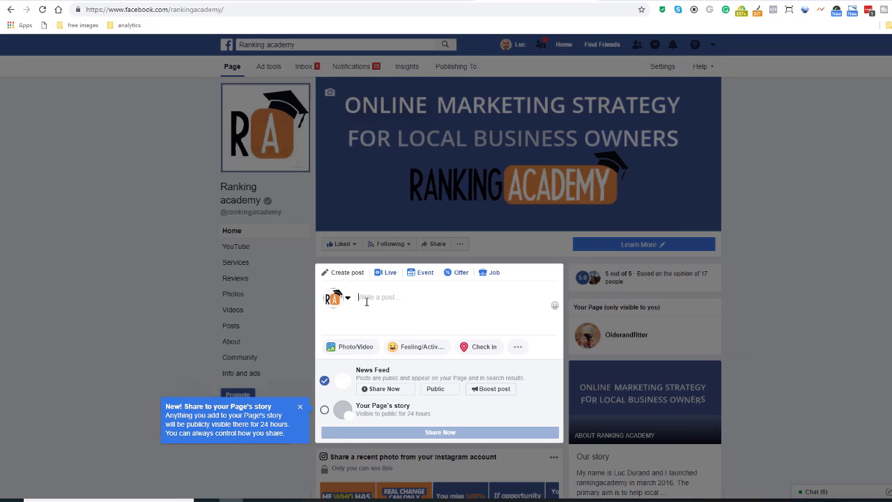
pyautogui.click(357, 348)
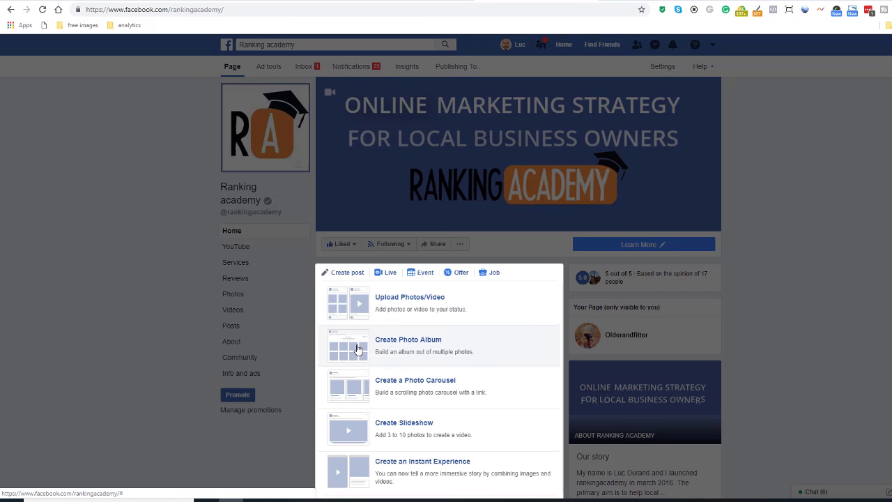
pyautogui.click(398, 303)
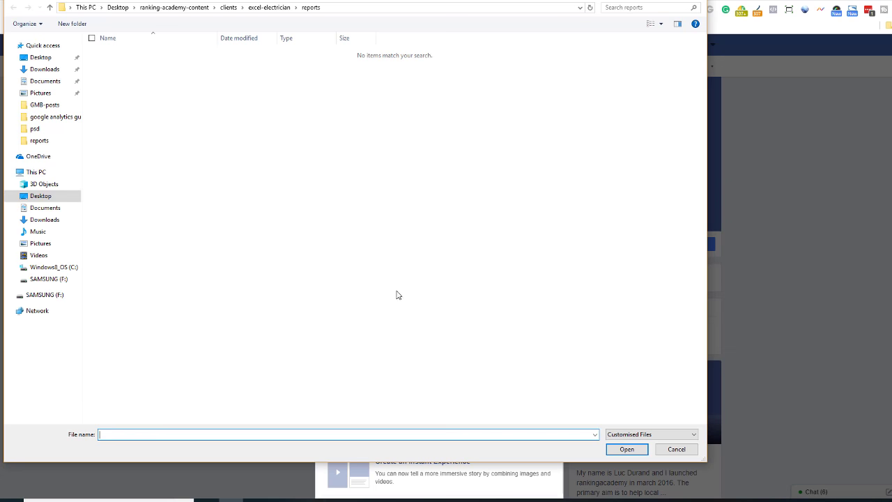
pyautogui.click(198, 7)
pyautogui.doubleClick(689, 62)
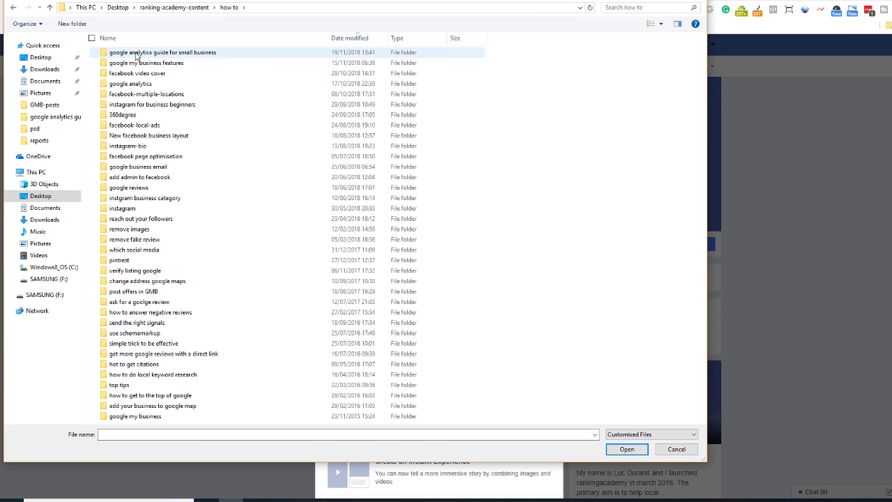
pyautogui.doubleClick(139, 52)
pyautogui.doubleClick(172, 134)
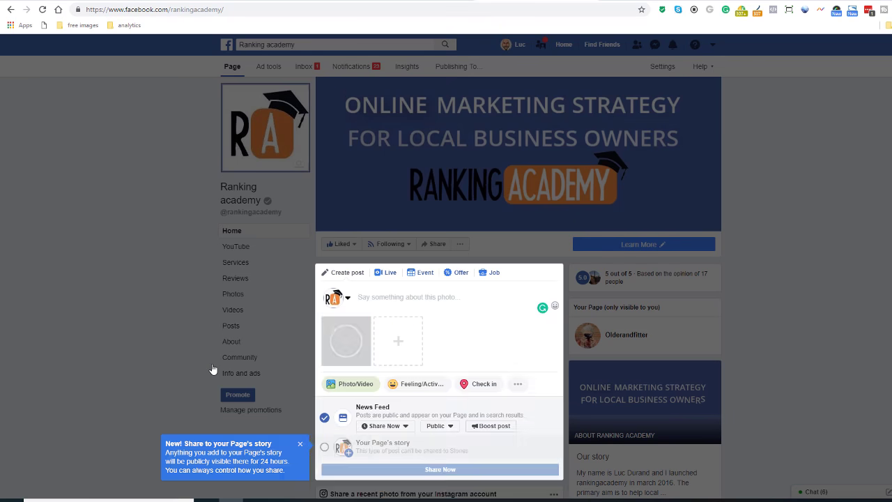
# Write "DOWNLOAD YOUR VOUCHER TODAY" with the copied campaign URL on the line below, and publish the post to the page
pyautogui.write('DOWNLOAD YOUR VOUCHER TO')
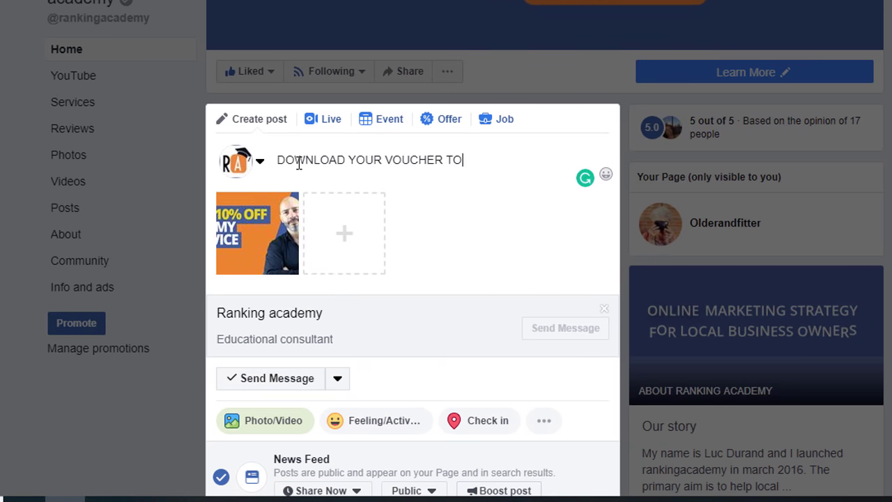
pyautogui.write('DAY')
pyautogui.press('Return')
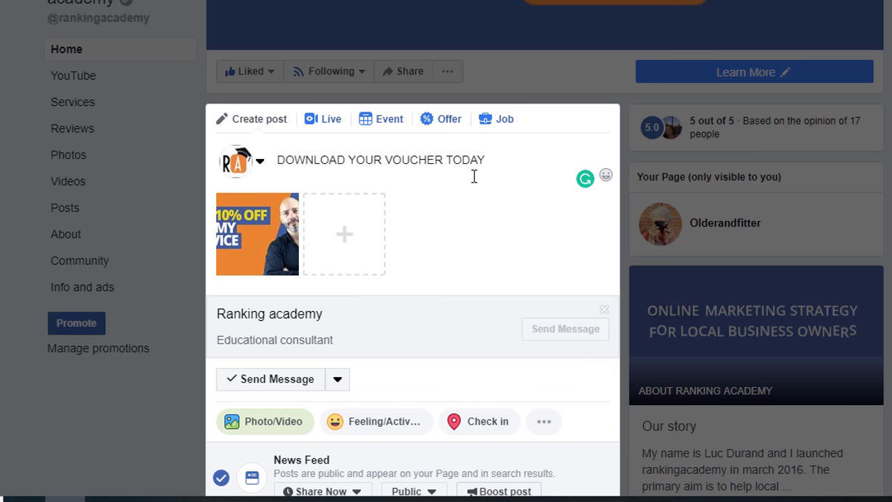
pyautogui.hotkey('ctrl', 'v')
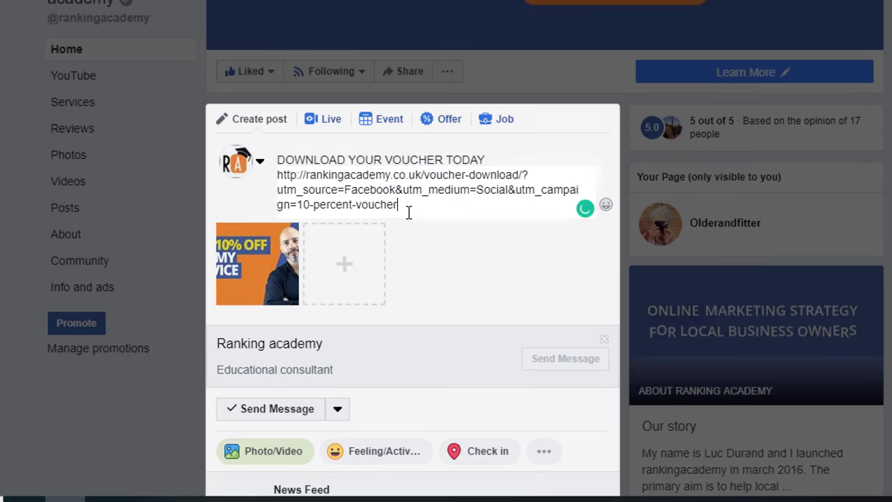
pyautogui.scroll(-1, 408, 211)
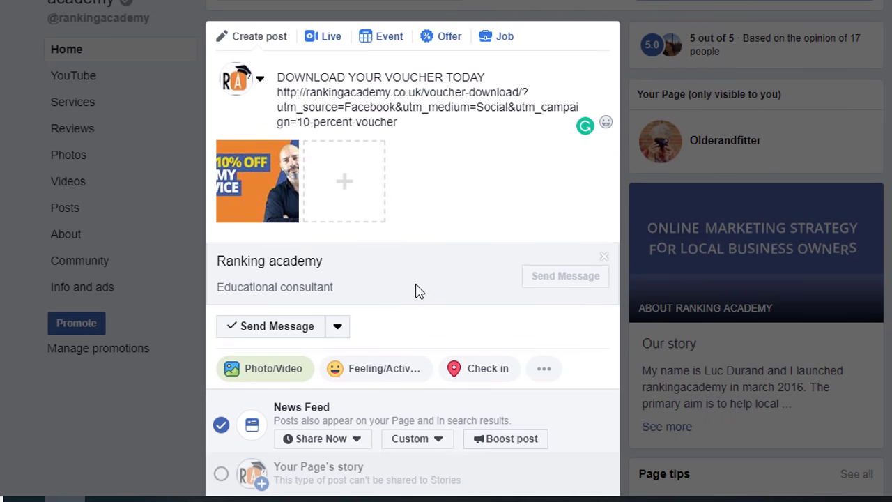
pyautogui.scroll(-1, 416, 290)
pyautogui.click(391, 430)
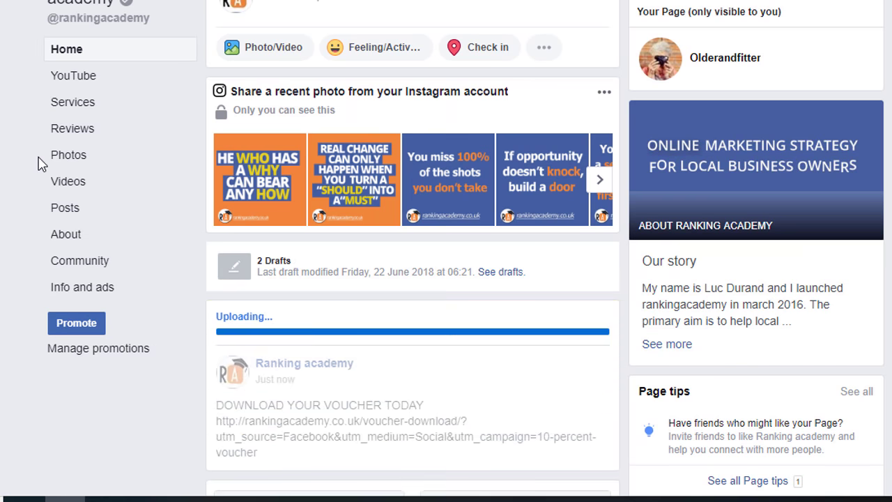
pyautogui.scroll(-4, 40, 163)
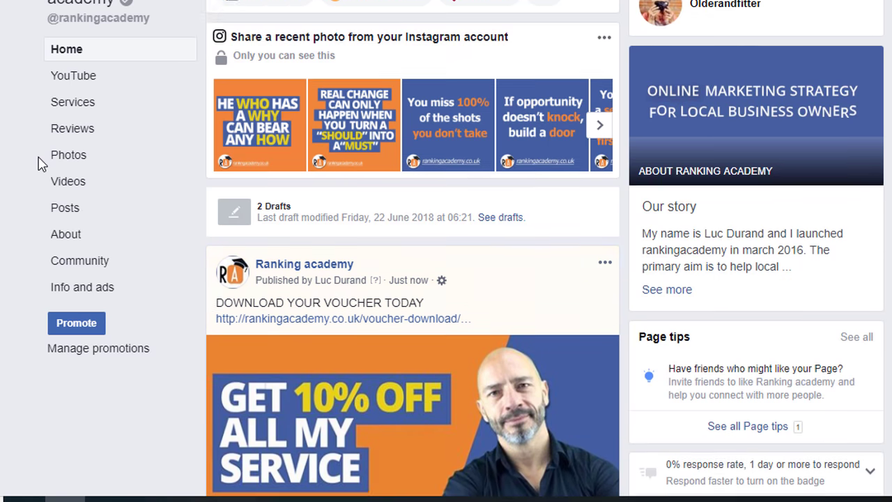
# Review the email version in the Campaign URL Builder, with source newsletter, medium email and name 10-percent-voucher
pyautogui.click(367, 134)
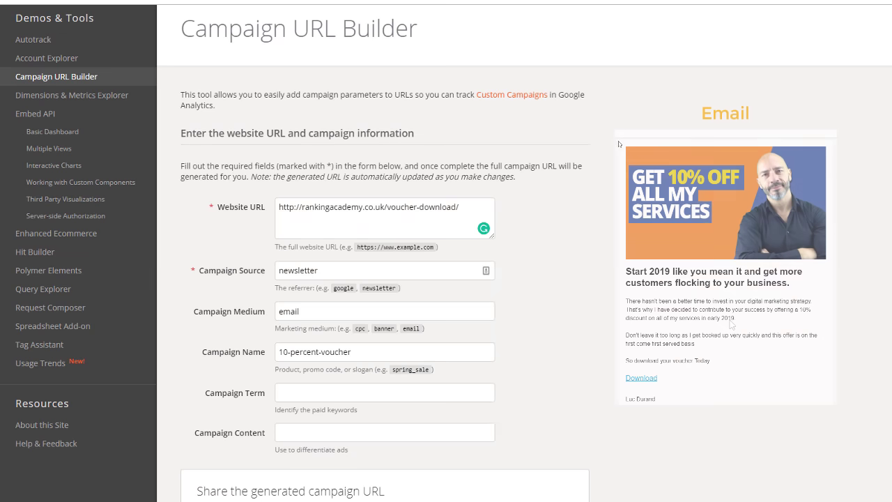
pyautogui.scroll(-1, 732, 324)
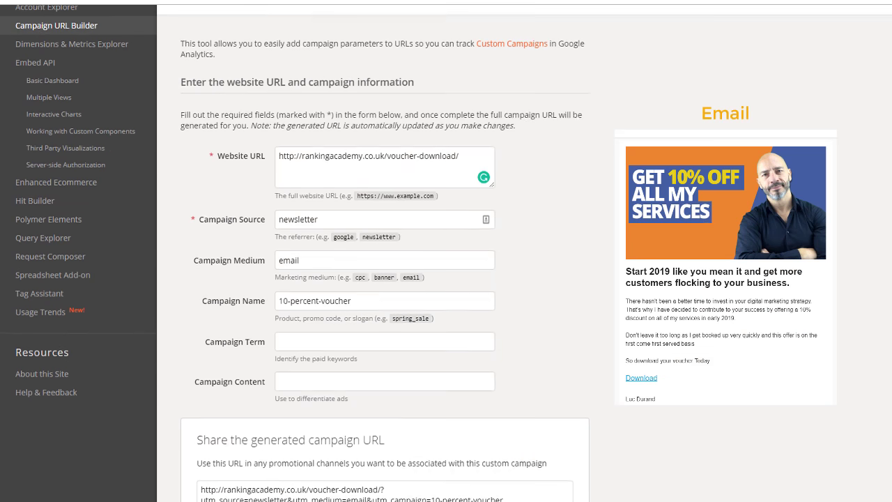
pyautogui.scroll(2, 732, 324)
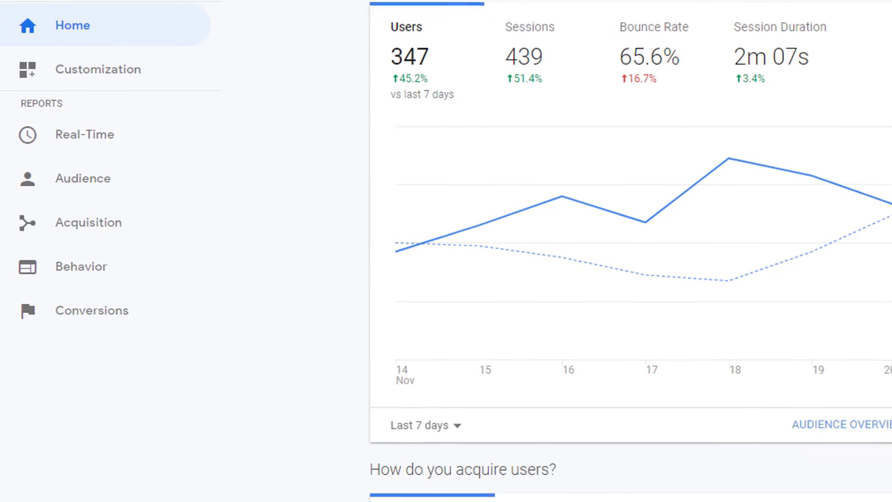
# Open the All Campaigns report under Acquisition in Google Analytics and drill into the 10-percent-voucher campaign
pyautogui.click(87, 244)
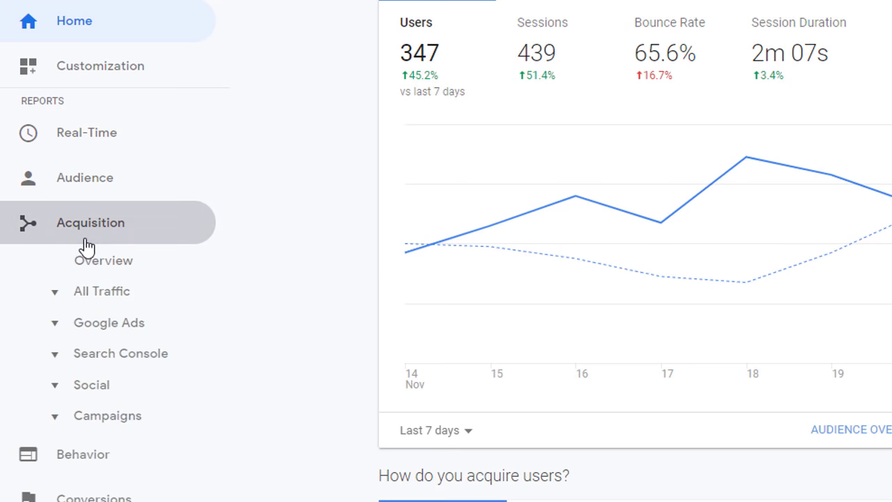
pyautogui.click(111, 416)
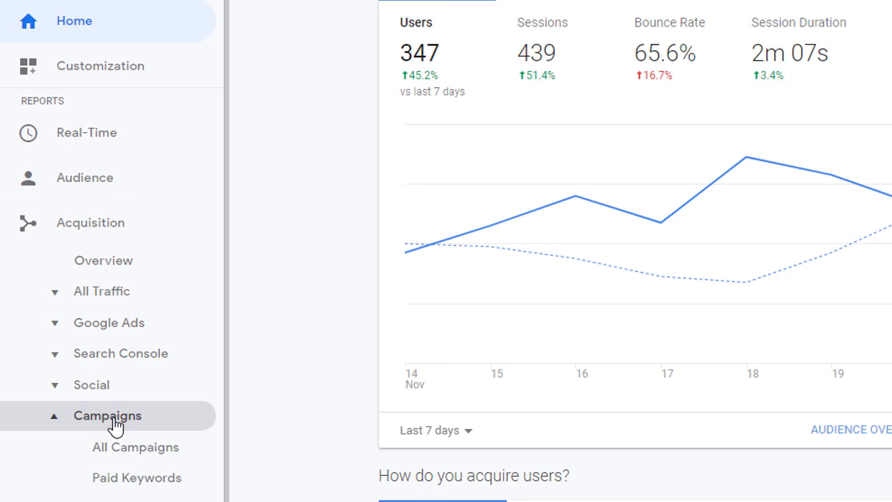
pyautogui.click(129, 454)
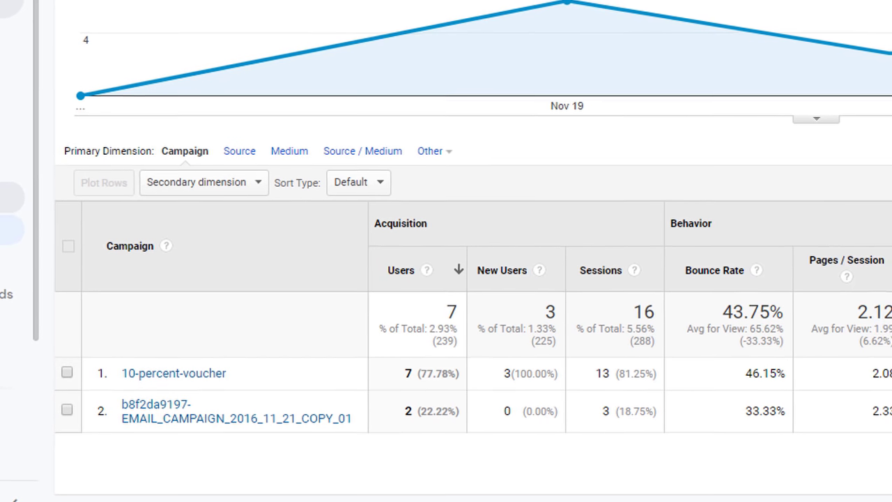
pyautogui.click(195, 373)
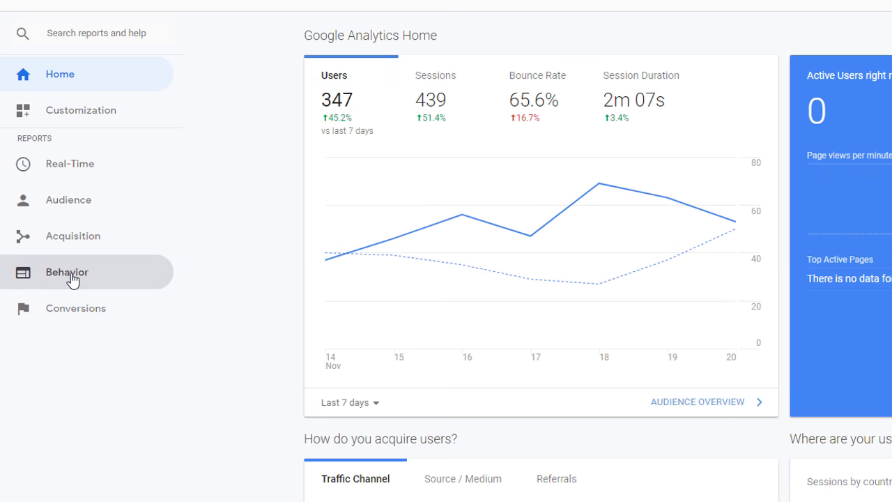
# Open the All Pages report under Behavior's Site Content
pyautogui.click(70, 277)
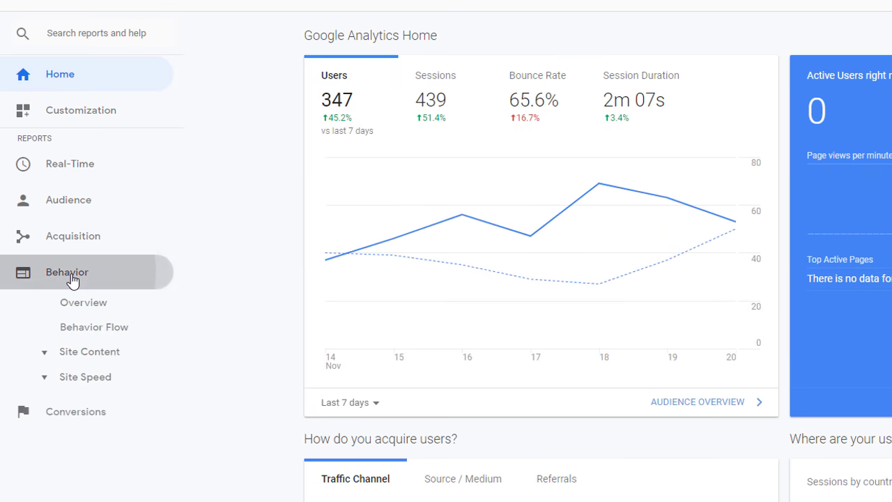
pyautogui.click(98, 355)
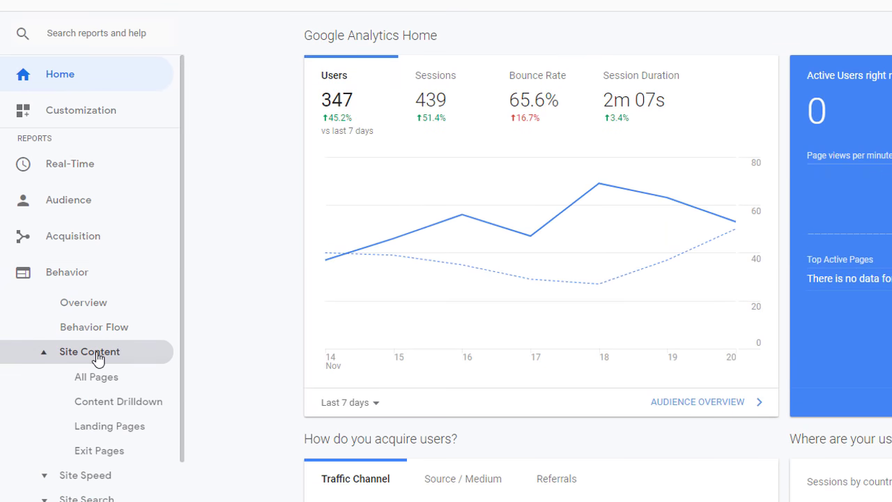
pyautogui.click(97, 379)
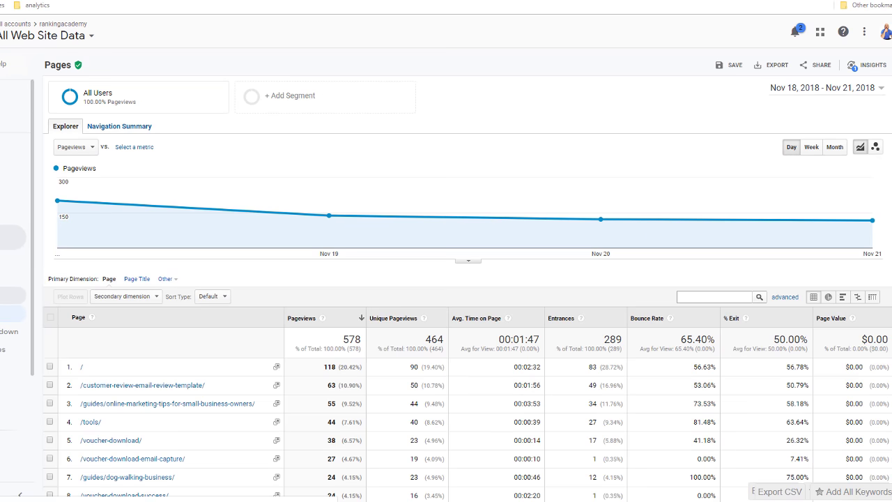
# Set the Pages report's date range to Apr 1, 2018 - Nov 21, 2018
pyautogui.click(881, 90)
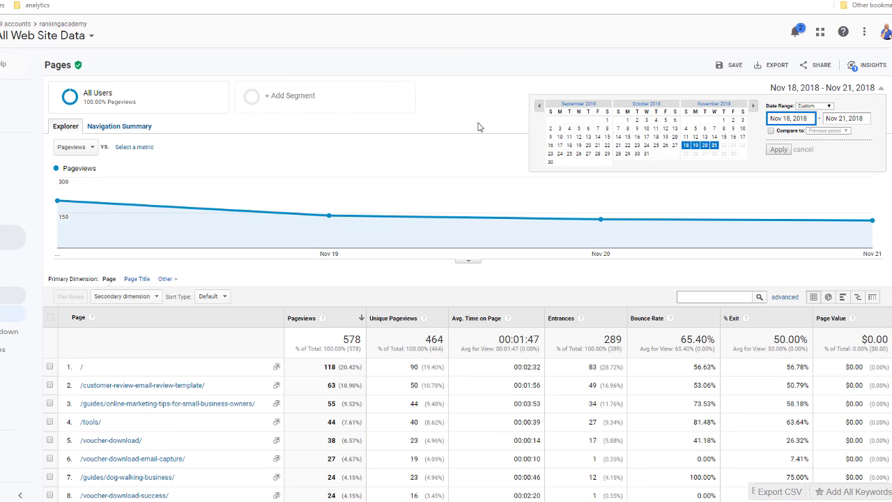
pyautogui.click(539, 106)
pyautogui.click(550, 119)
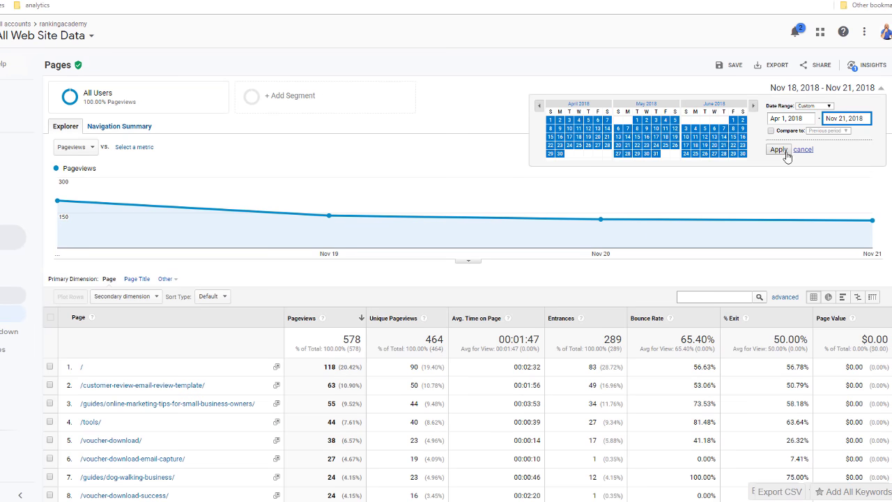
pyautogui.click(780, 151)
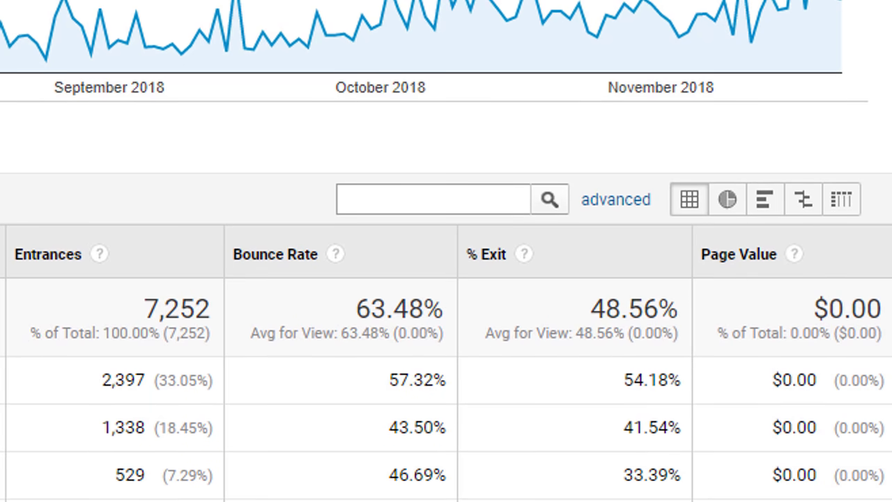
# Switch the pages table to the Comparison view, compare Avg. Time on Page to the site average, and review the listed pages
pyautogui.click(805, 210)
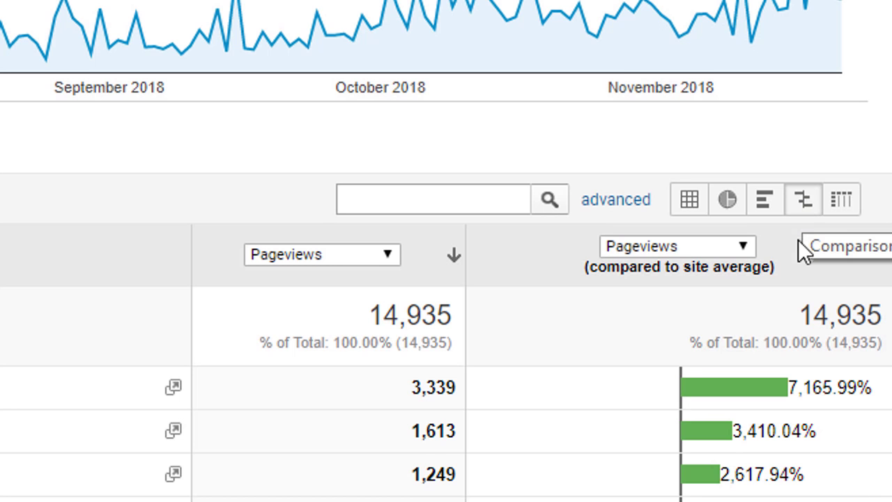
pyautogui.click(741, 251)
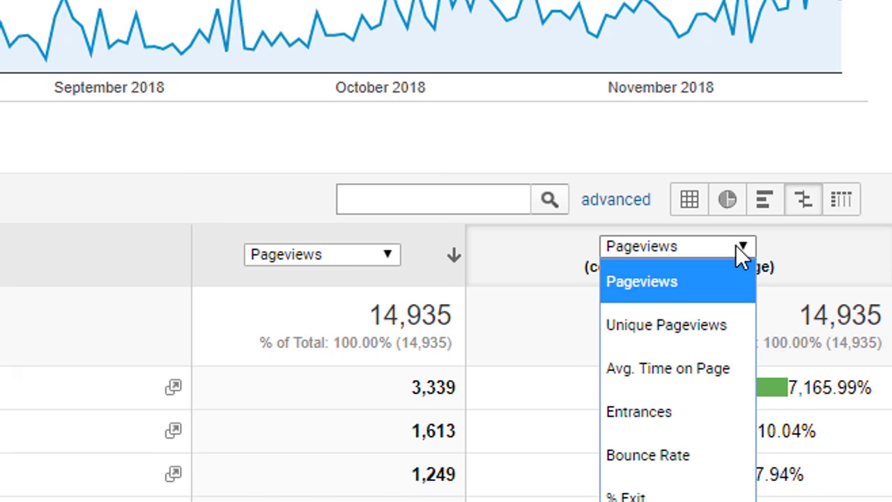
pyautogui.click(676, 368)
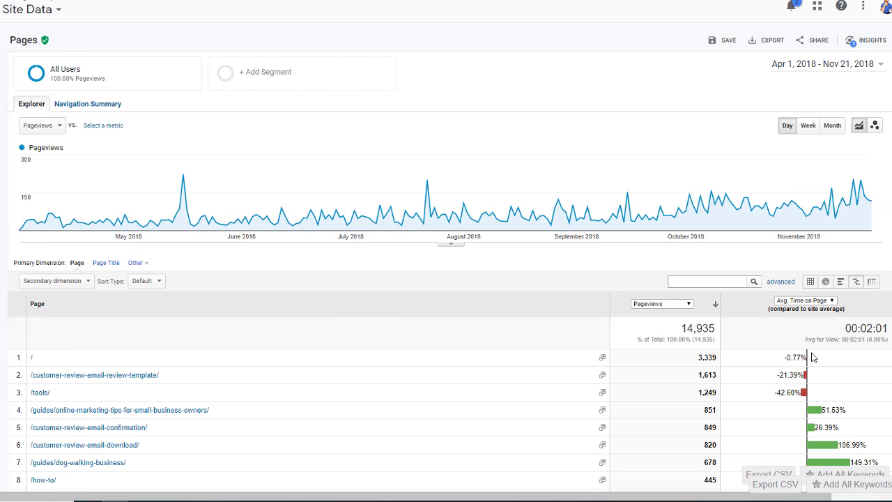
pyautogui.scroll(-3, 812, 357)
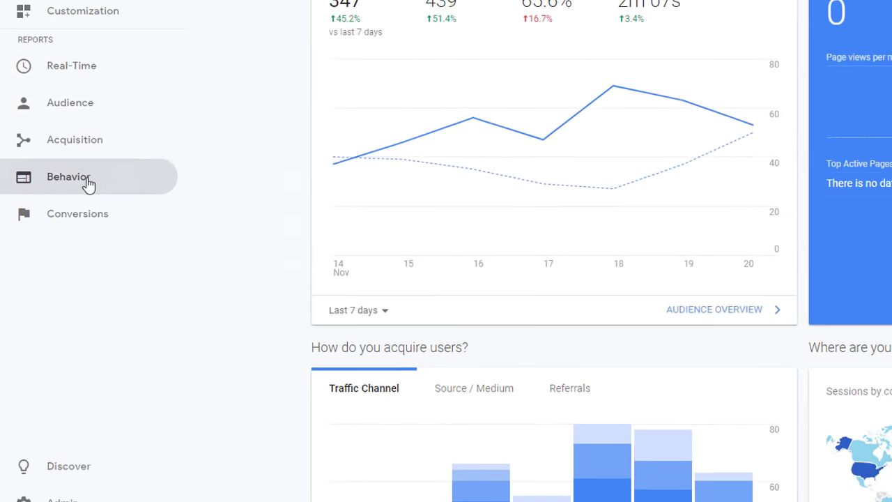
# Open the Landing Pages report under Behavior's Site Content
pyautogui.click(58, 259)
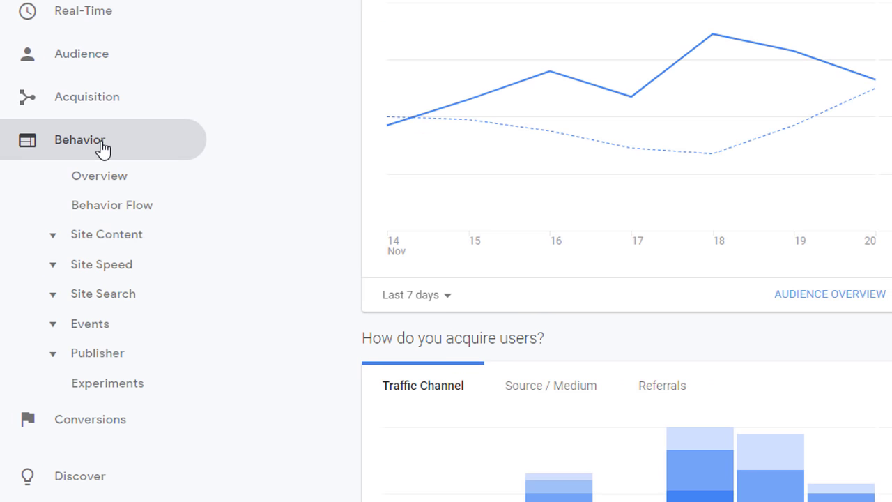
pyautogui.click(131, 239)
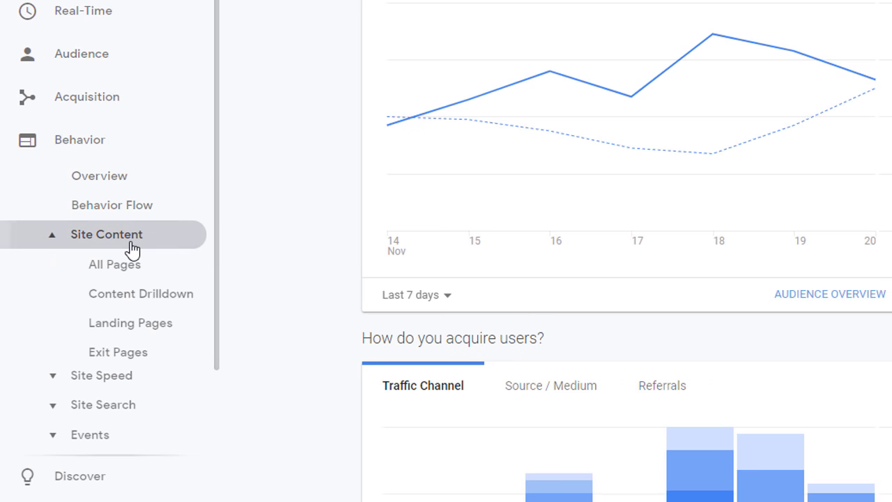
pyautogui.click(180, 266)
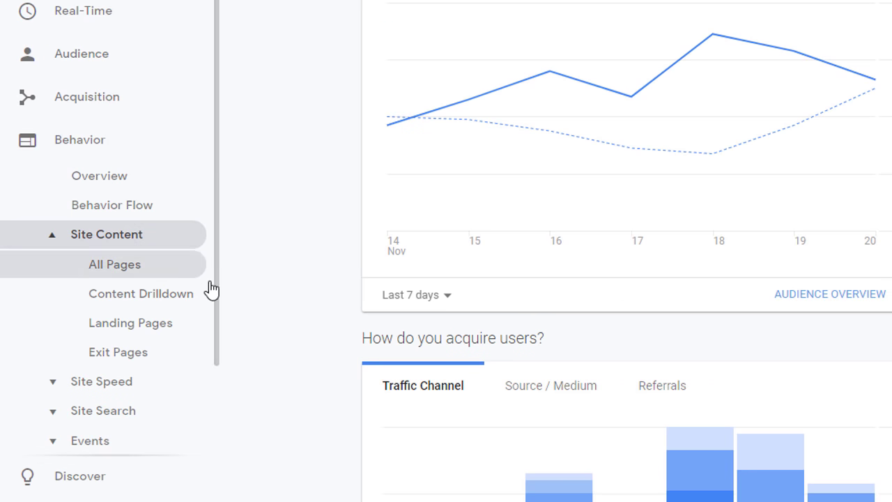
pyautogui.click(160, 324)
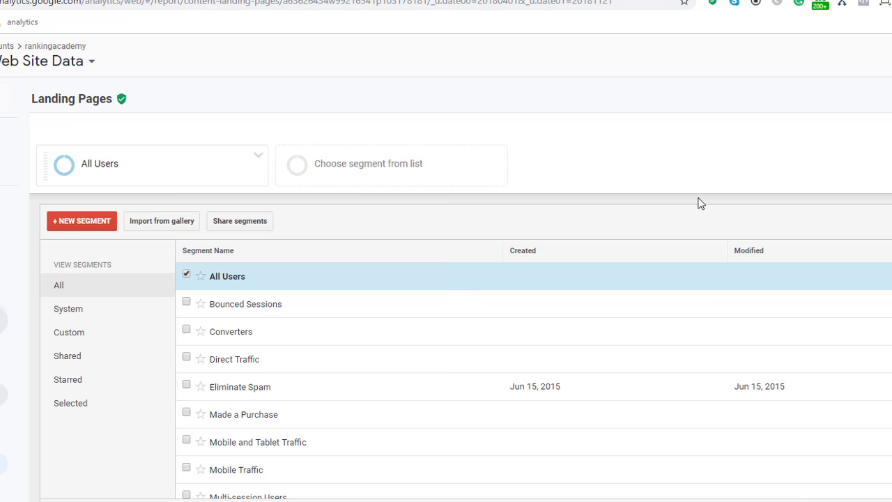
# Replace the All Users segment with the Organic Traffic segment in the Landing Pages report and apply it
pyautogui.click(186, 273)
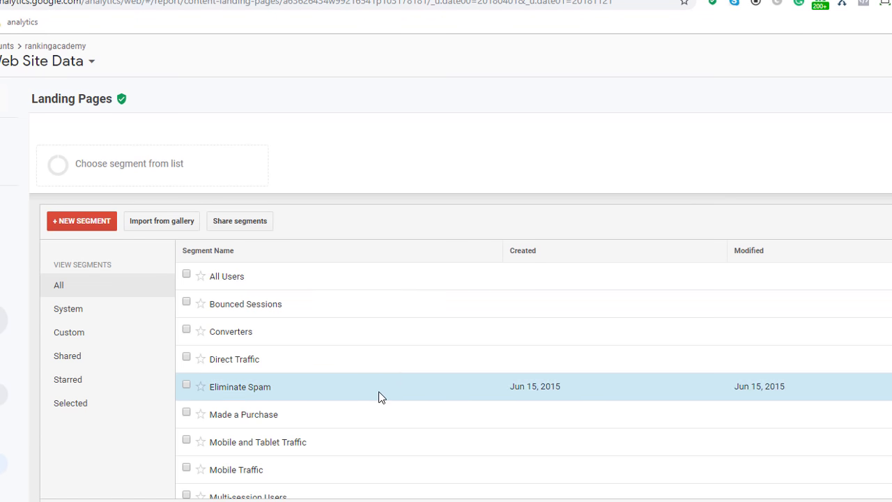
pyautogui.scroll(-3, 386, 387)
pyautogui.scroll(-2, 387, 390)
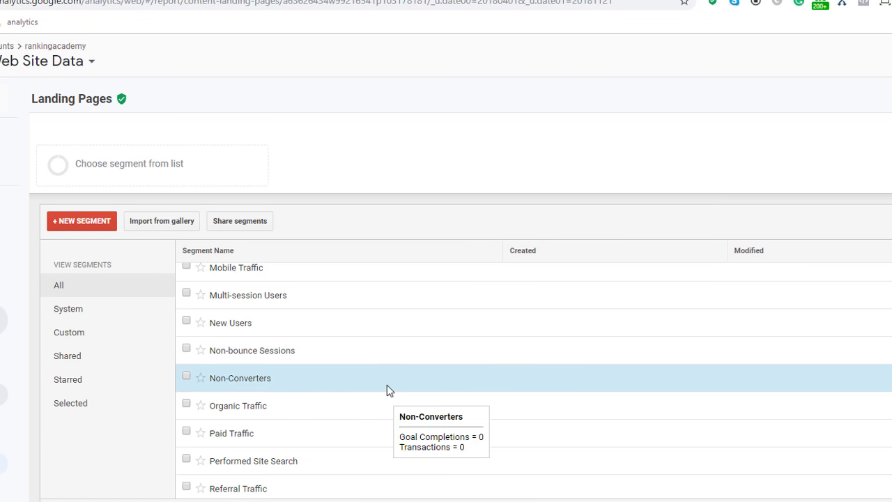
pyautogui.click(186, 406)
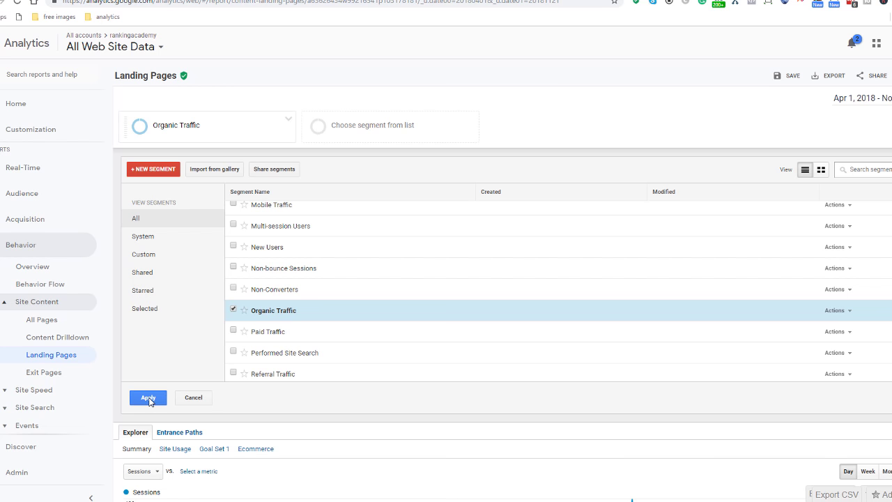
pyautogui.click(148, 398)
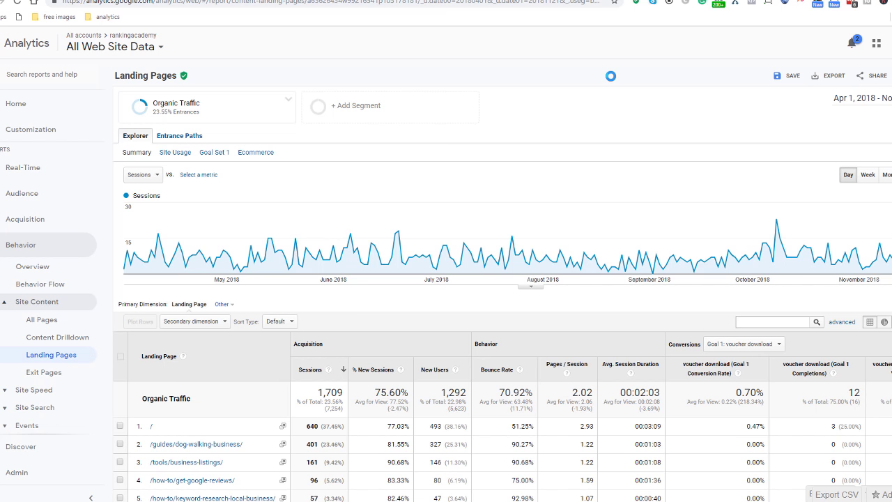
# Add Page Title as the secondary dimension of the organic landing pages table and review the listed pages
pyautogui.click(225, 323)
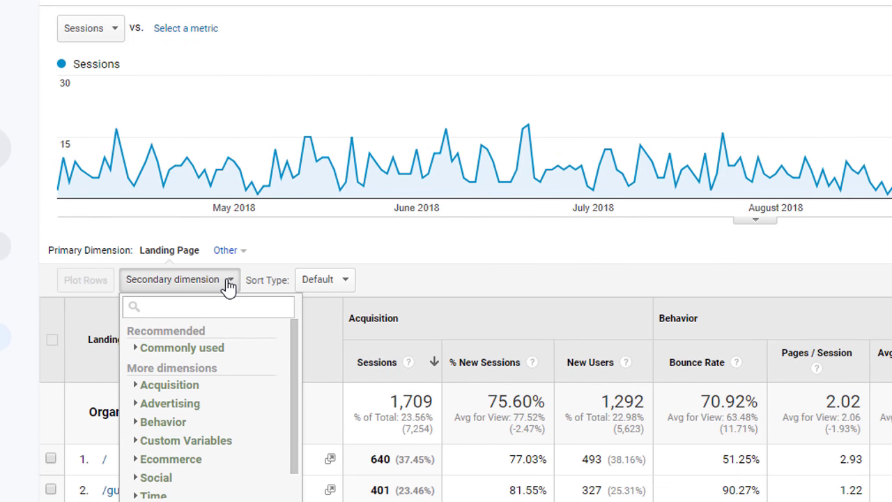
pyautogui.write('page title')
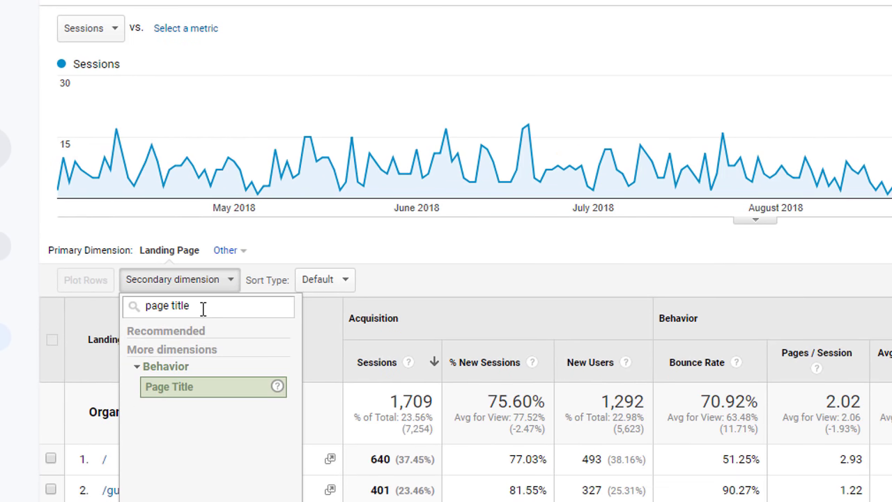
pyautogui.click(170, 394)
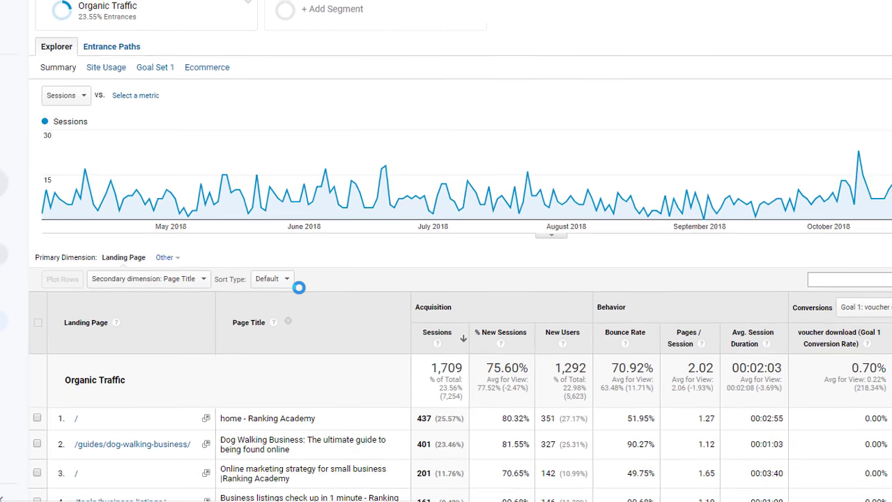
pyautogui.scroll(-4, 295, 287)
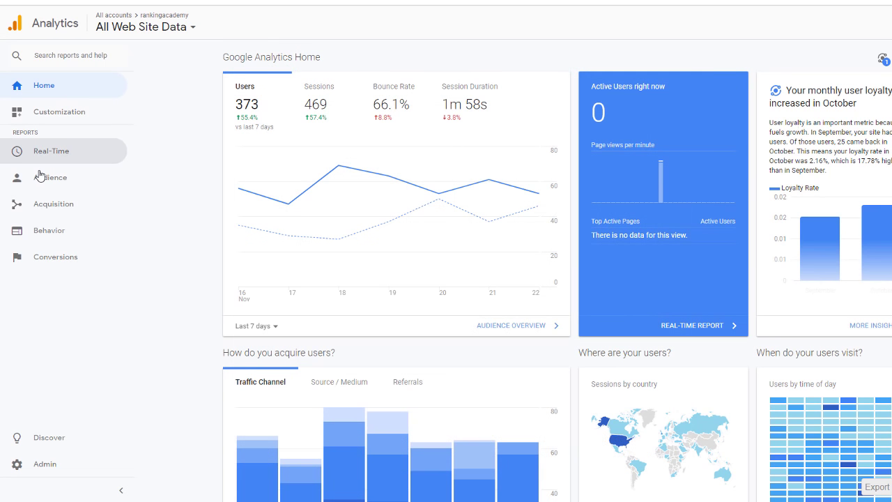
# Open the Audience Overview report for the rankingacademy site and review its user metrics
pyautogui.click(46, 183)
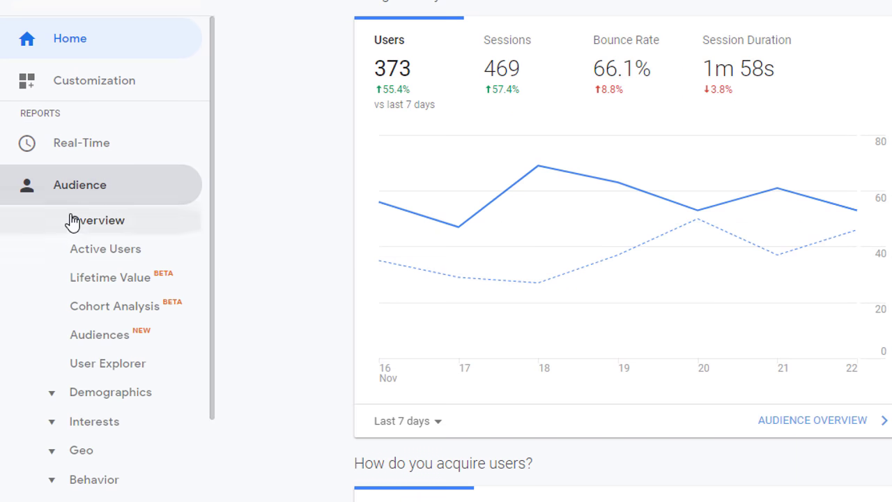
pyautogui.click(70, 220)
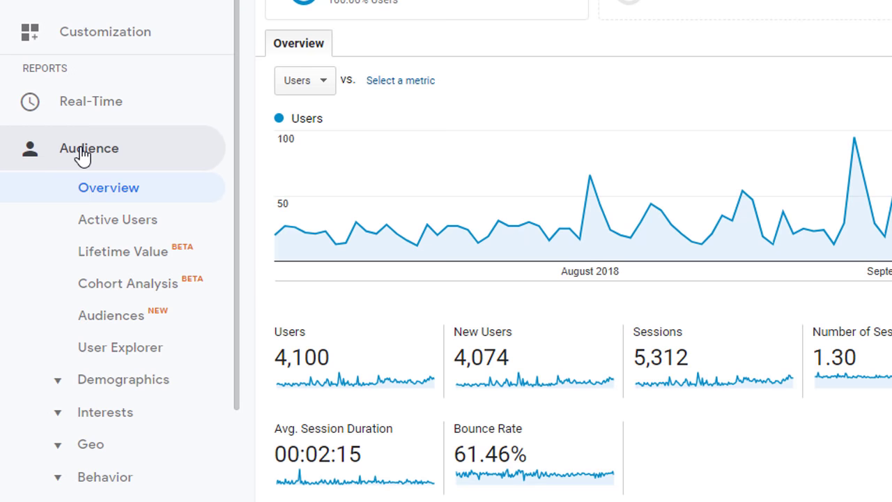
pyautogui.click(83, 157)
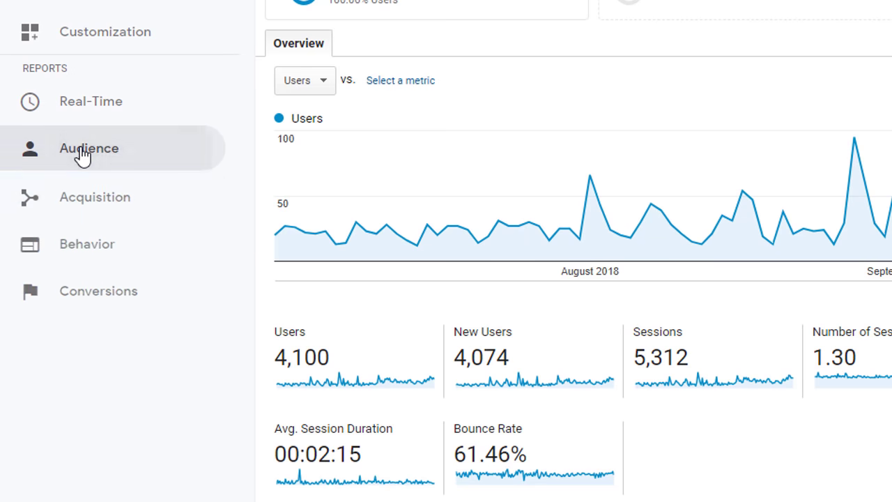
# Open the All Pages report under Behavior's Site Content and sort its table by Bounce Rate in descending order
pyautogui.click(98, 252)
pyautogui.click(109, 347)
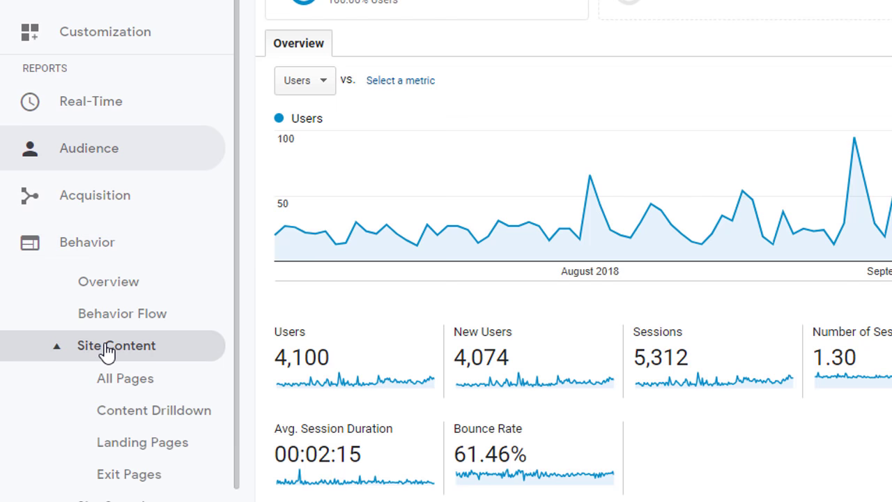
pyautogui.click(123, 383)
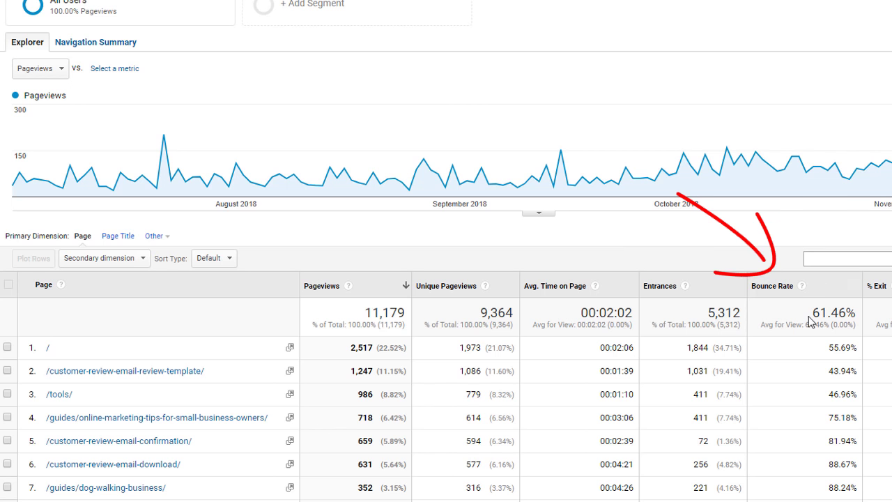
pyautogui.click(781, 287)
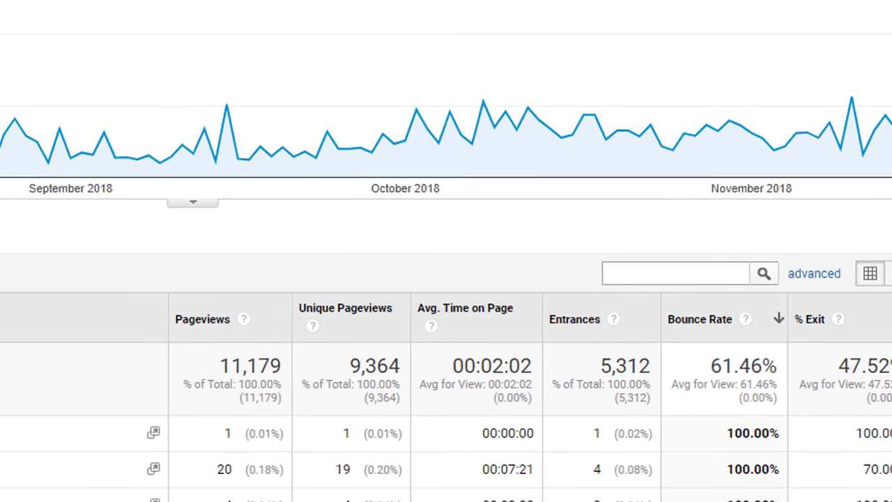
# Apply an advanced table filter that includes only pages with Pageviews greater than 50
pyautogui.click(811, 272)
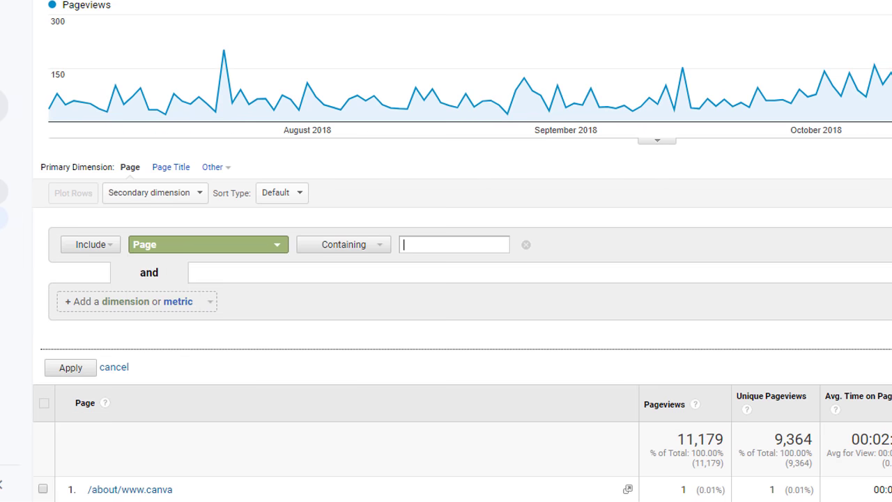
pyautogui.click(383, 341)
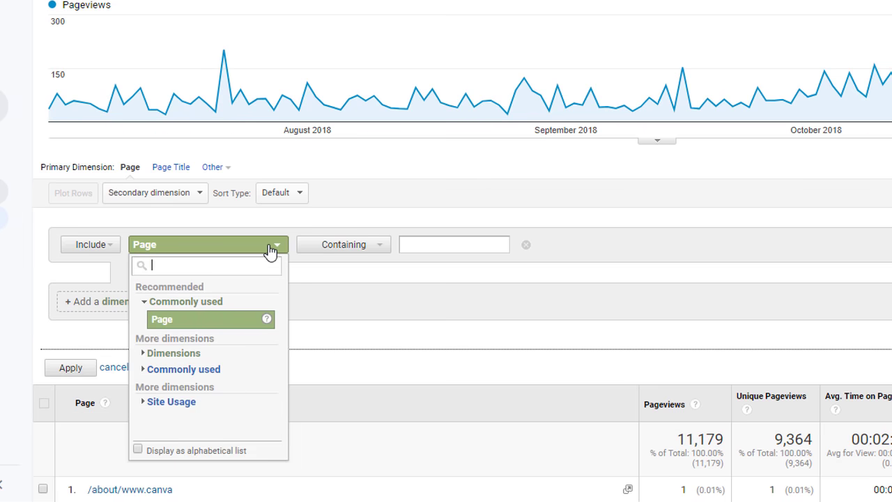
pyautogui.click(180, 404)
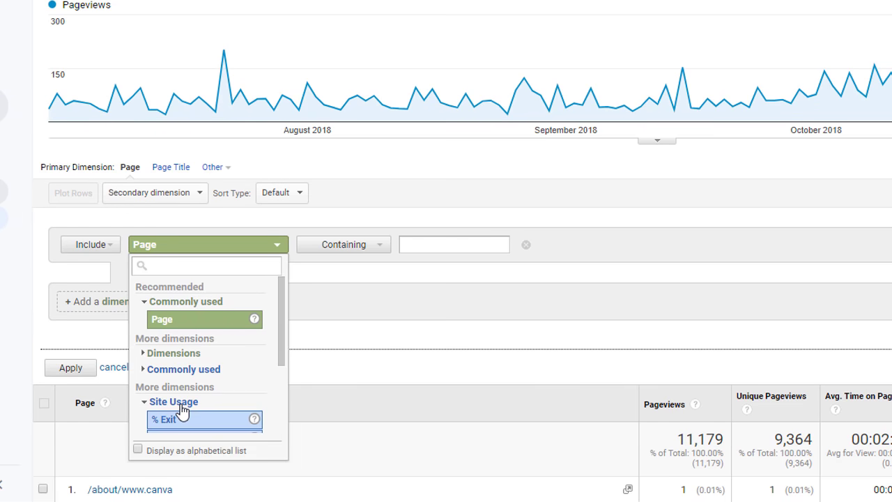
pyautogui.scroll(-5, 193, 384)
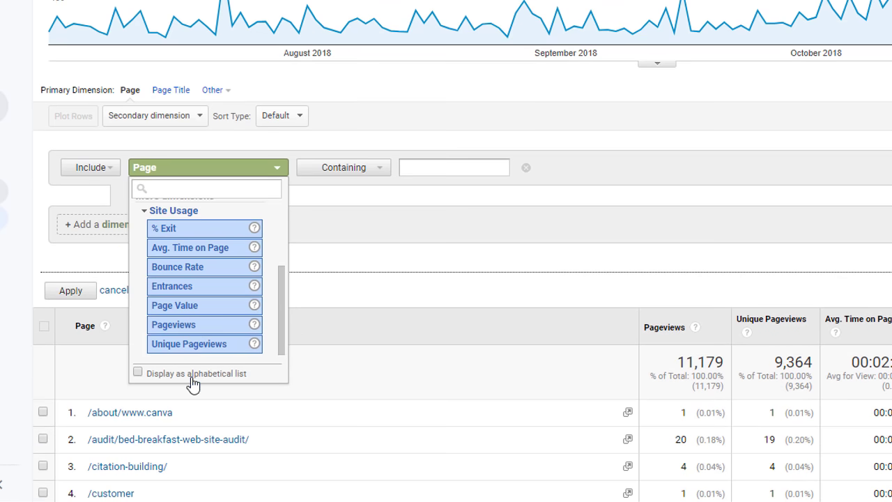
pyautogui.click(177, 326)
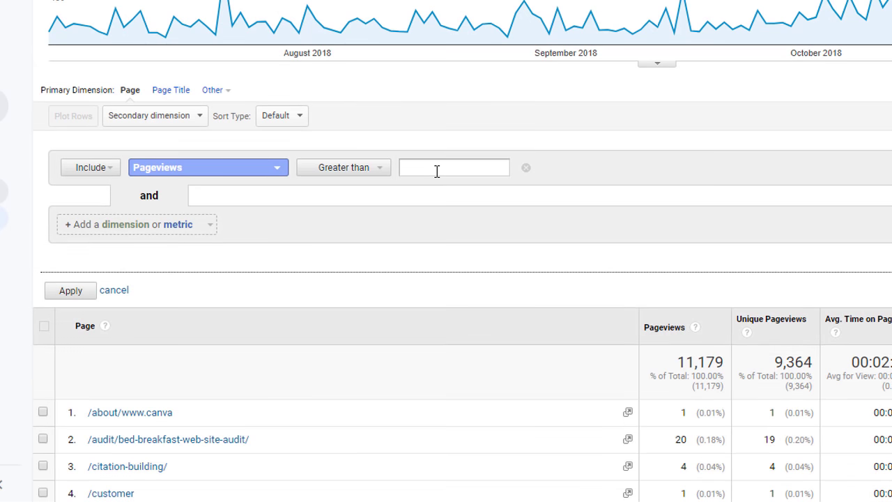
pyautogui.click(437, 171)
pyautogui.write('50')
pyautogui.click(60, 294)
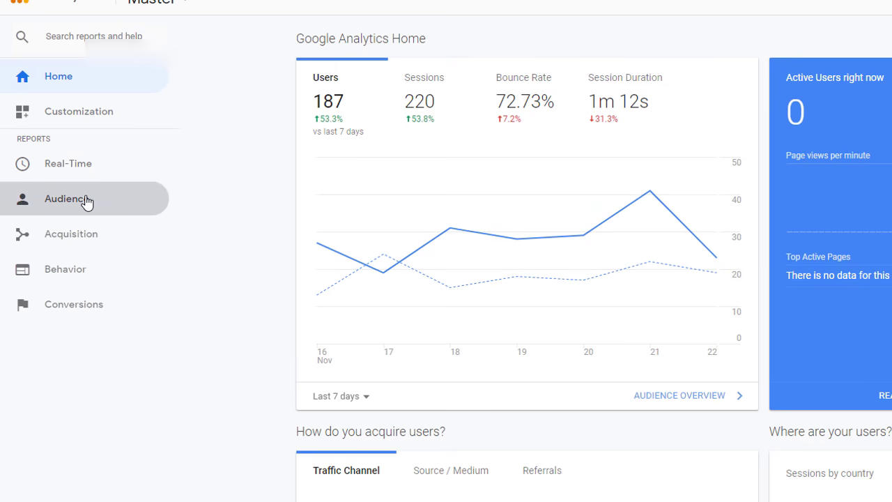
# Open the Mobile Overview report under Audience in the Master view
pyautogui.click(85, 201)
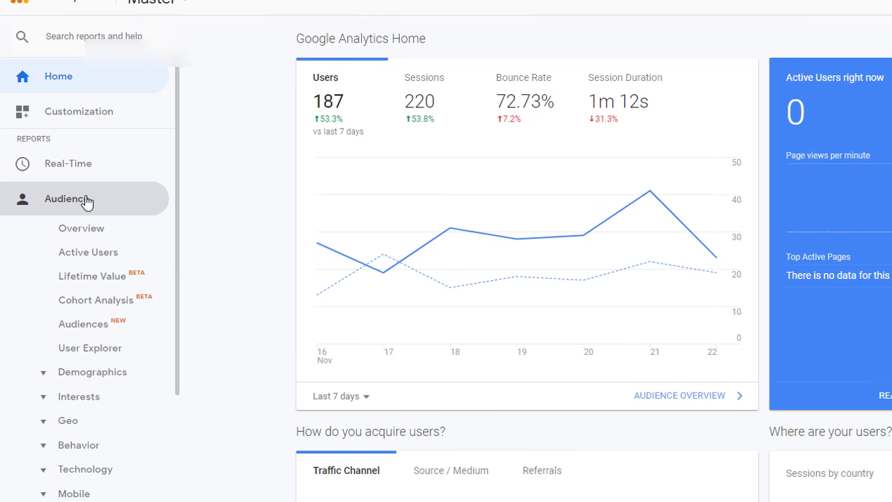
pyautogui.scroll(-2, 87, 201)
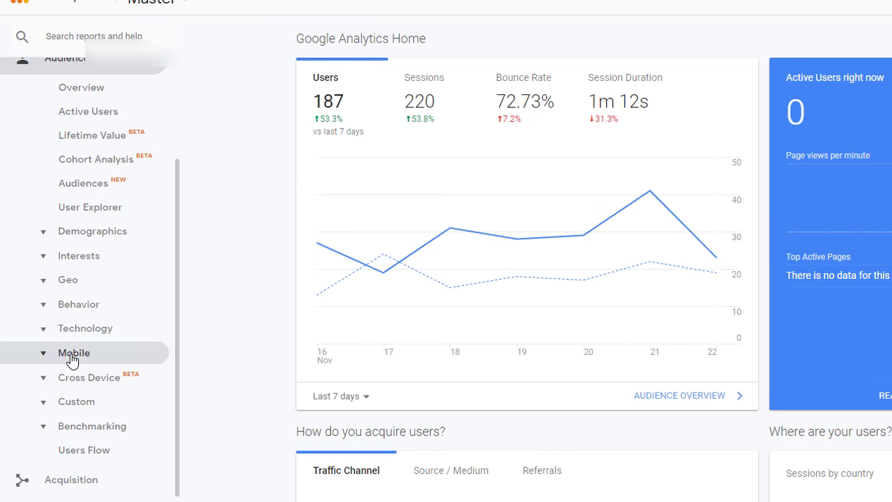
pyautogui.click(72, 360)
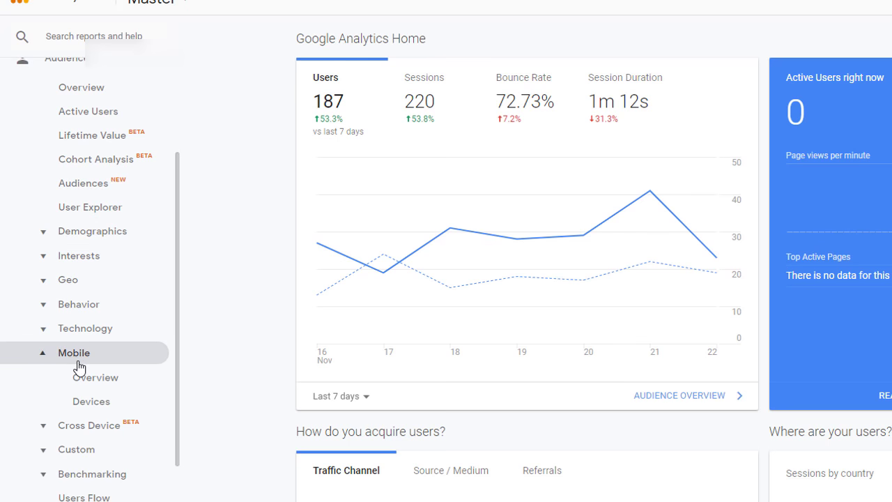
pyautogui.click(82, 379)
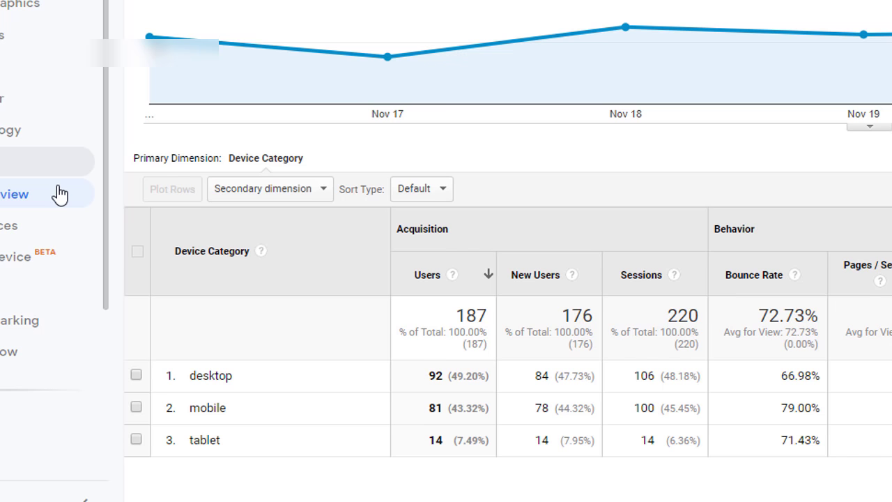
# Add Landing Page as the secondary dimension of the device category table and sort the rows by landing page
pyautogui.click(322, 189)
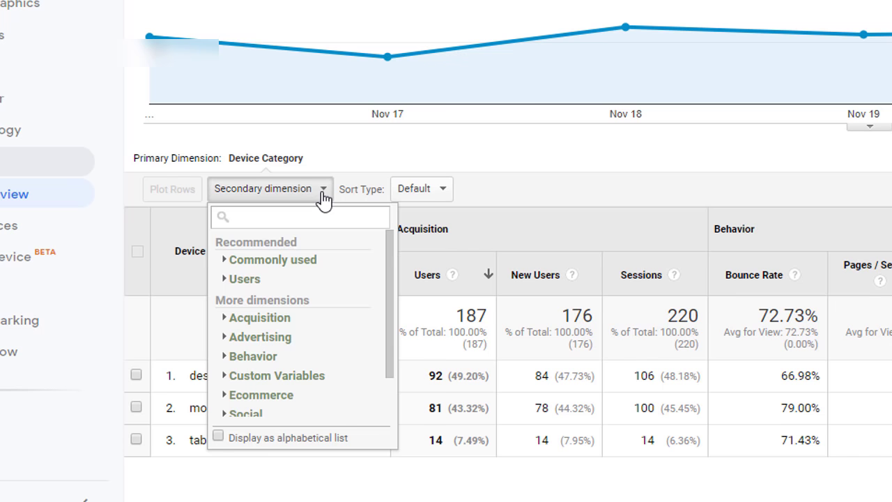
pyautogui.write('page')
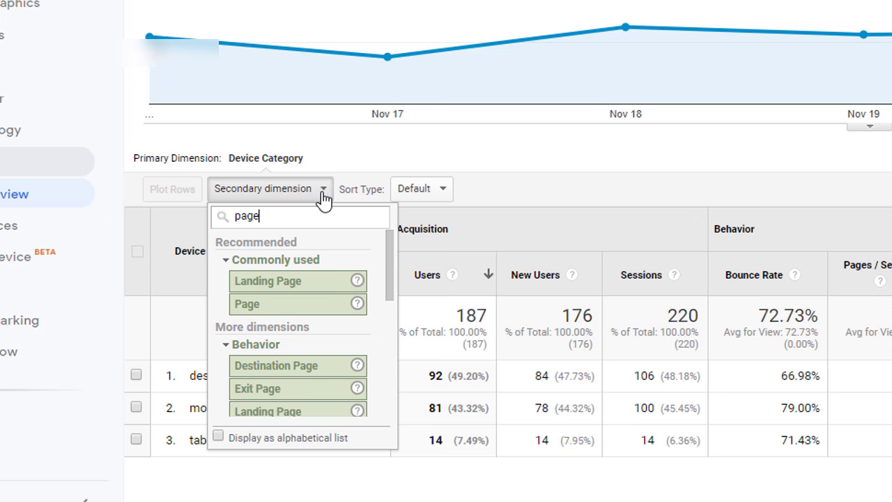
pyautogui.click(282, 281)
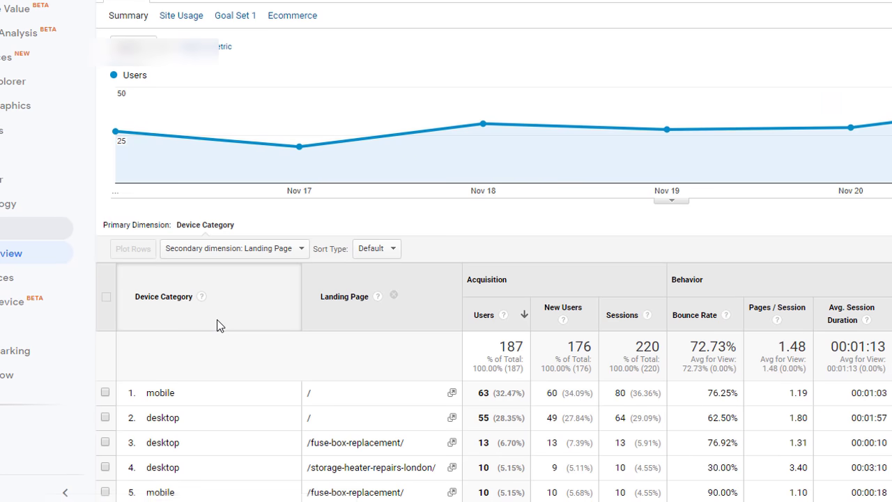
pyautogui.scroll(-3, 217, 319)
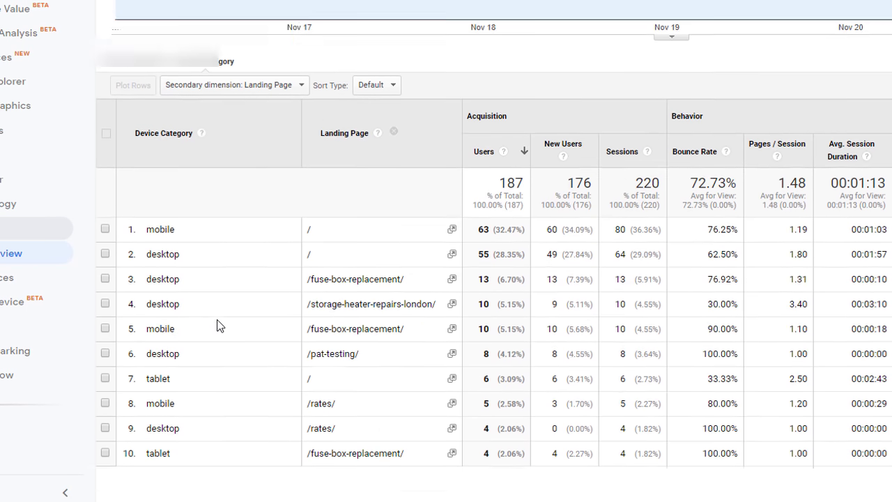
pyautogui.scroll(-1, 217, 319)
pyautogui.click(328, 100)
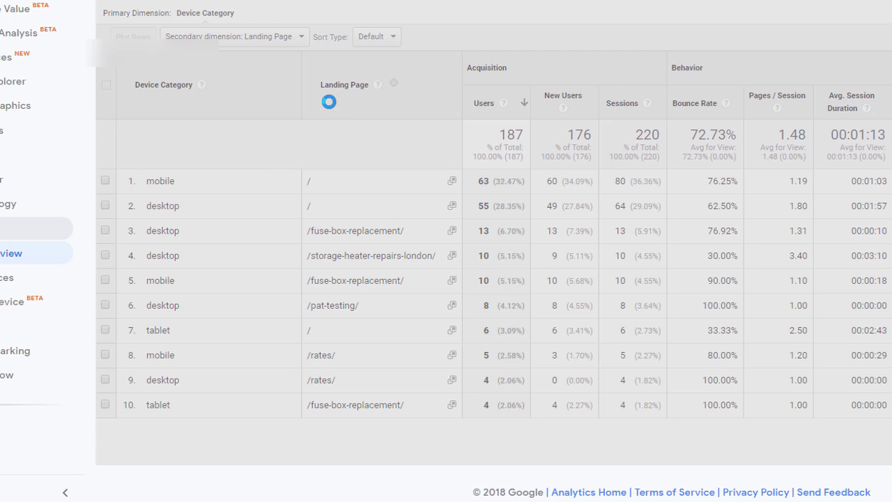